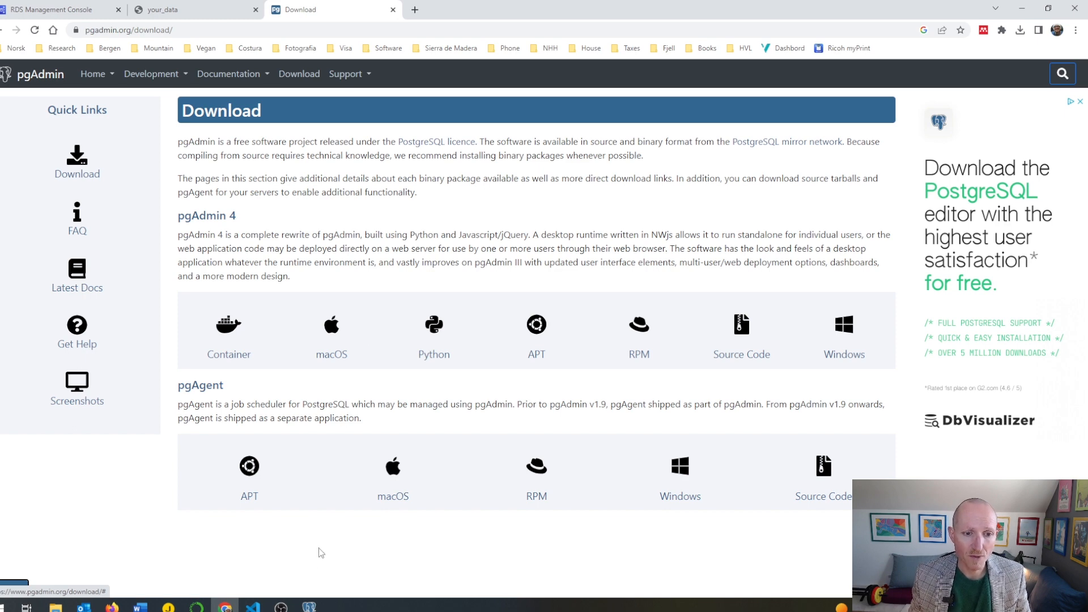
Switch to pgAdmin, start registering a new server and name it carbon_app_2023
left_click(309, 606)
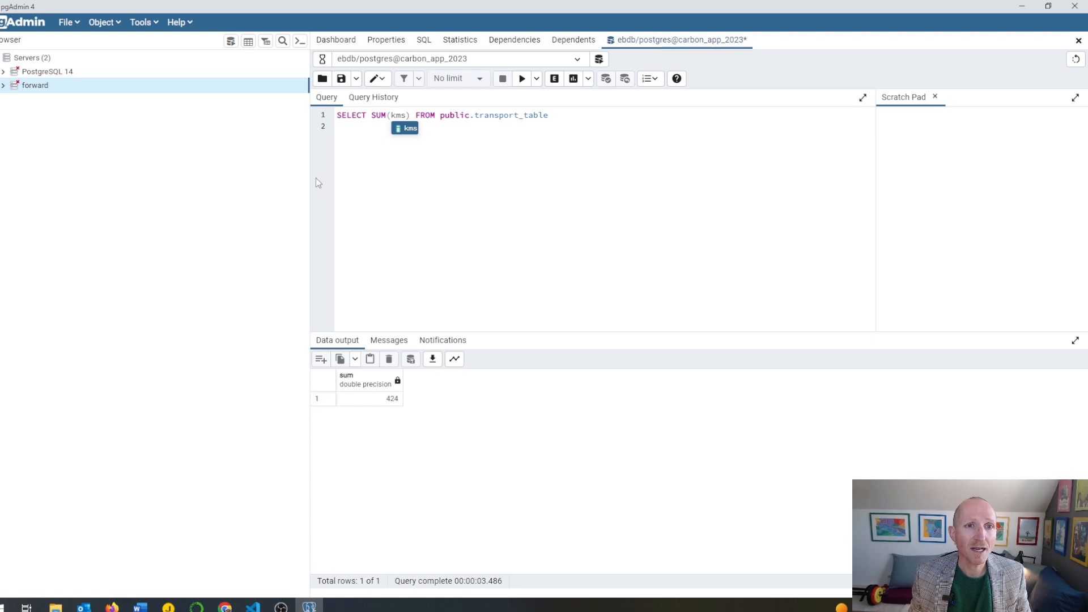
left_click_drag(311, 178, 160, 170)
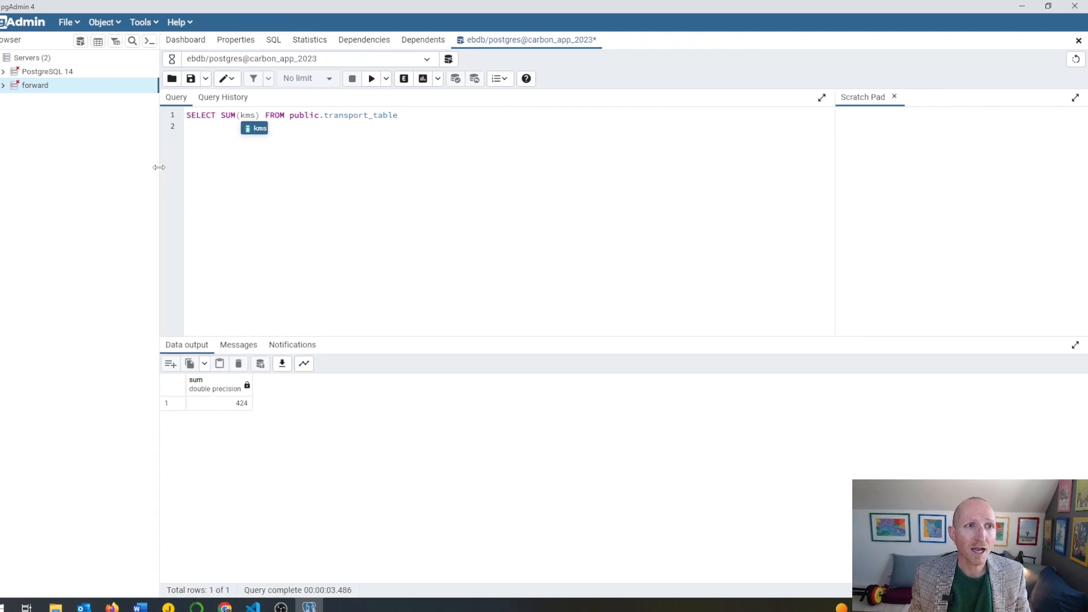
left_click(102, 22)
mouse_move(109, 45)
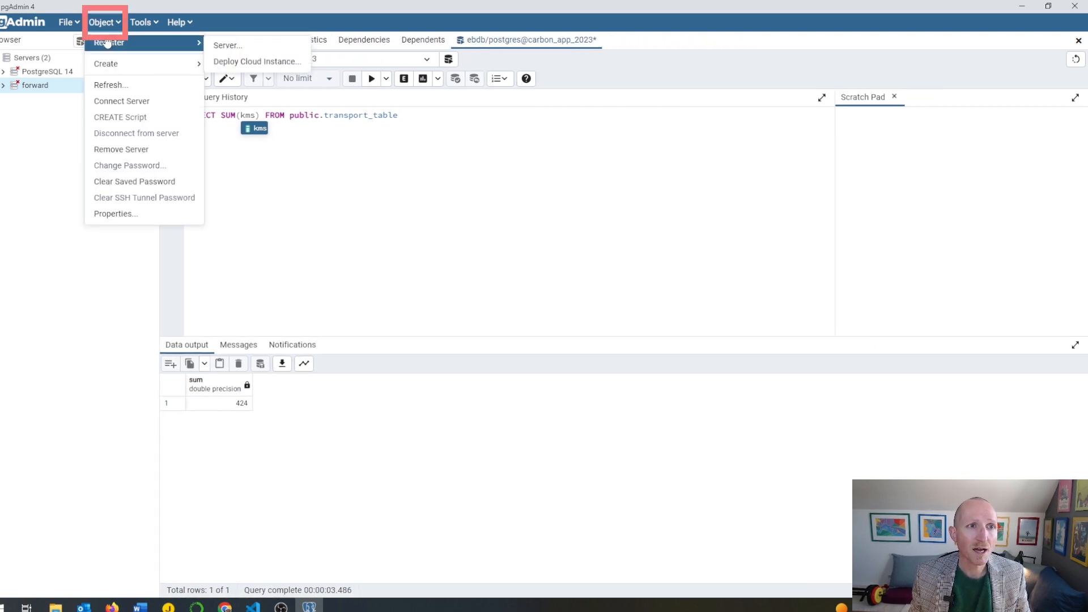
left_click(260, 45)
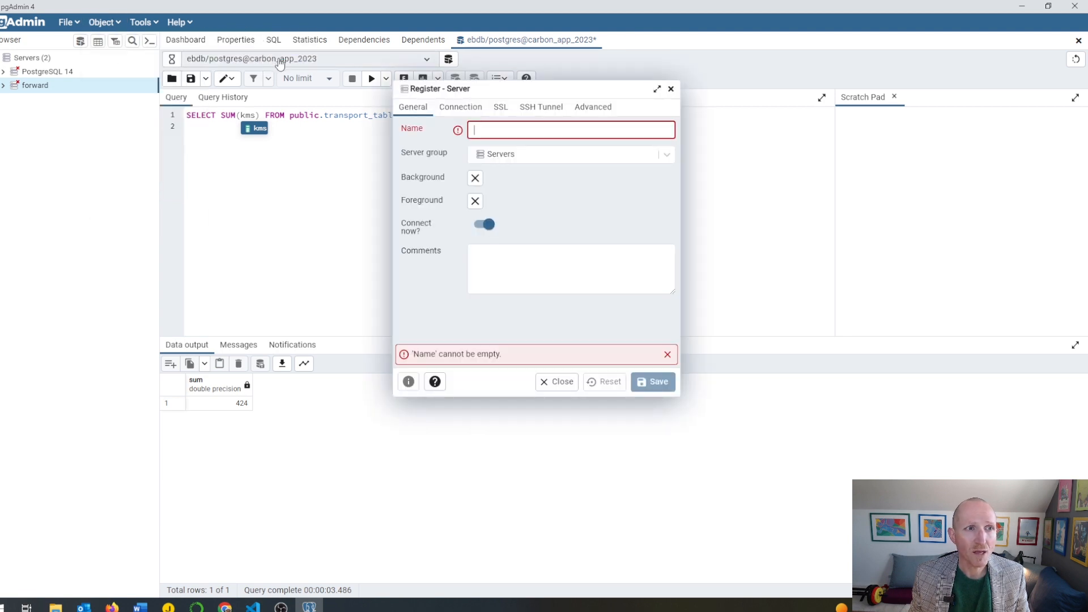
left_click(489, 131)
type("car")
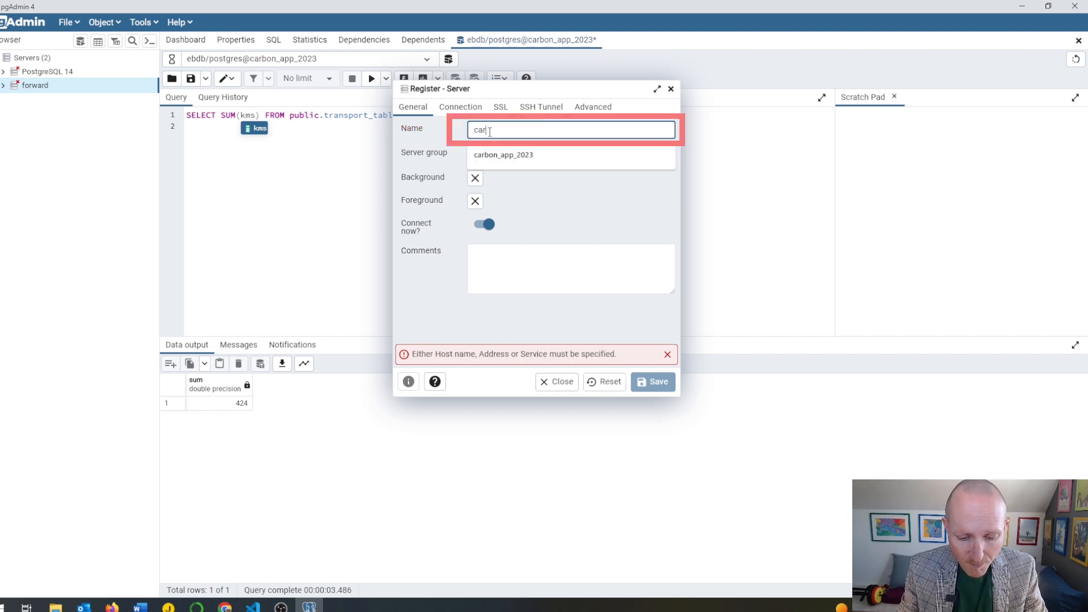
type("b")
left_click(499, 150)
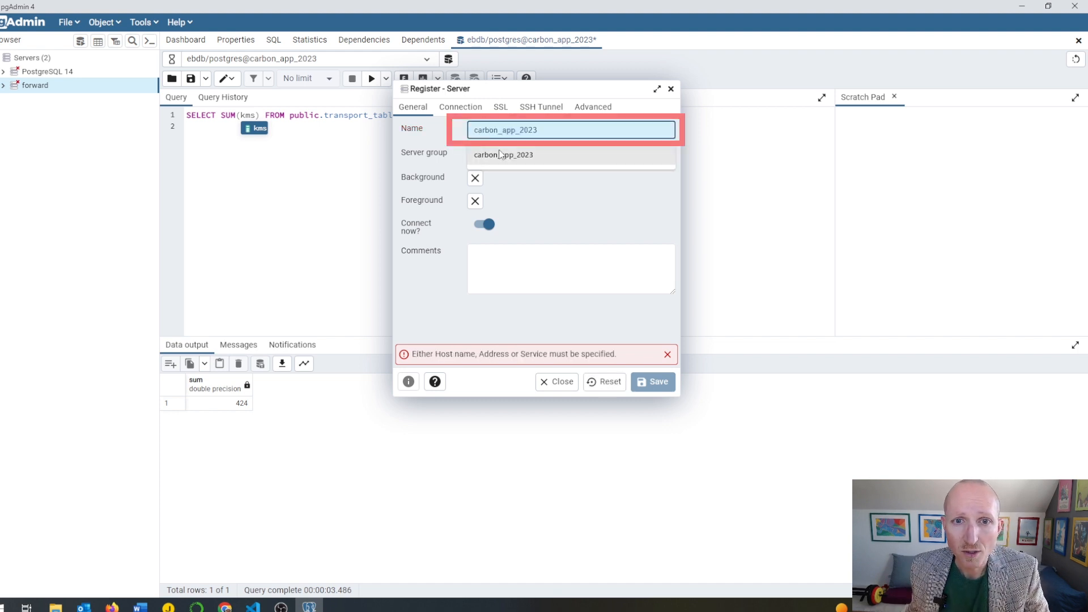
Copy the database endpoint from the Amazon RDS console and use it as the new server's host name/address in pgAdmin
left_click(460, 108)
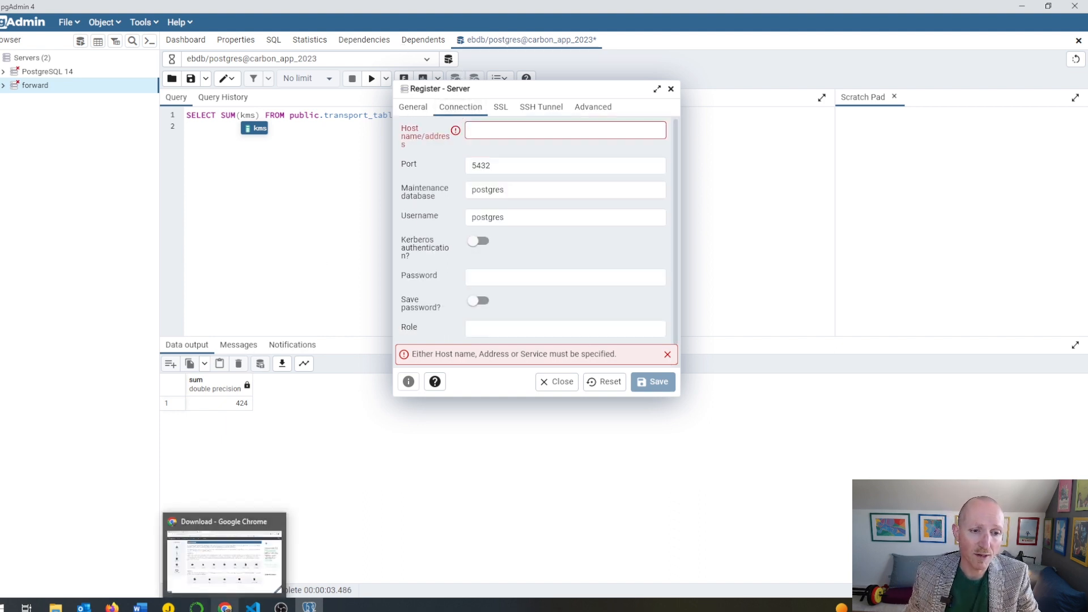
left_click(225, 605)
left_click(51, 10)
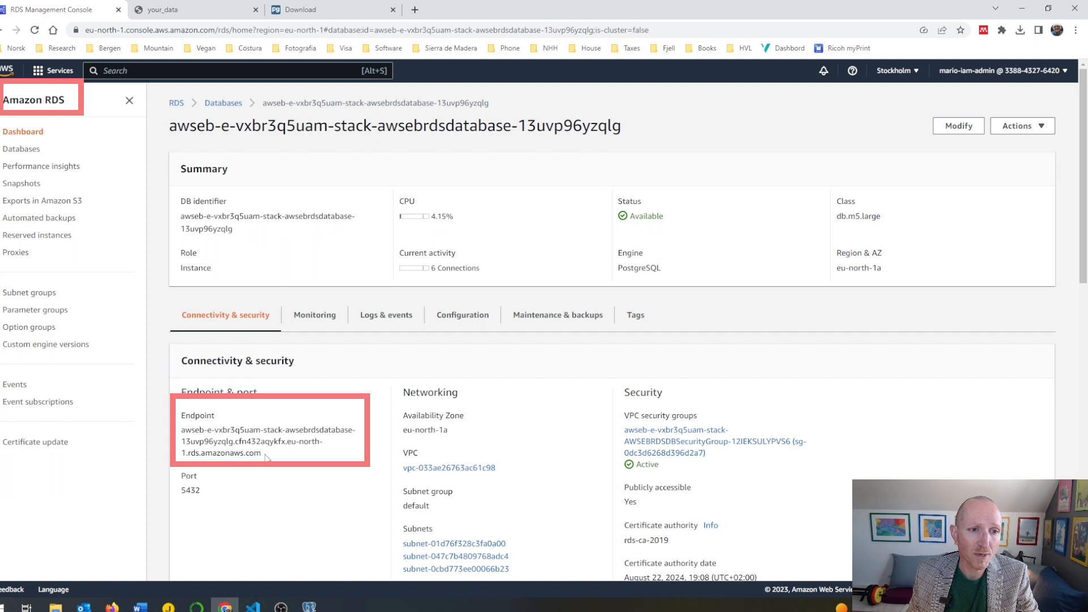
left_click_drag(265, 456, 182, 424)
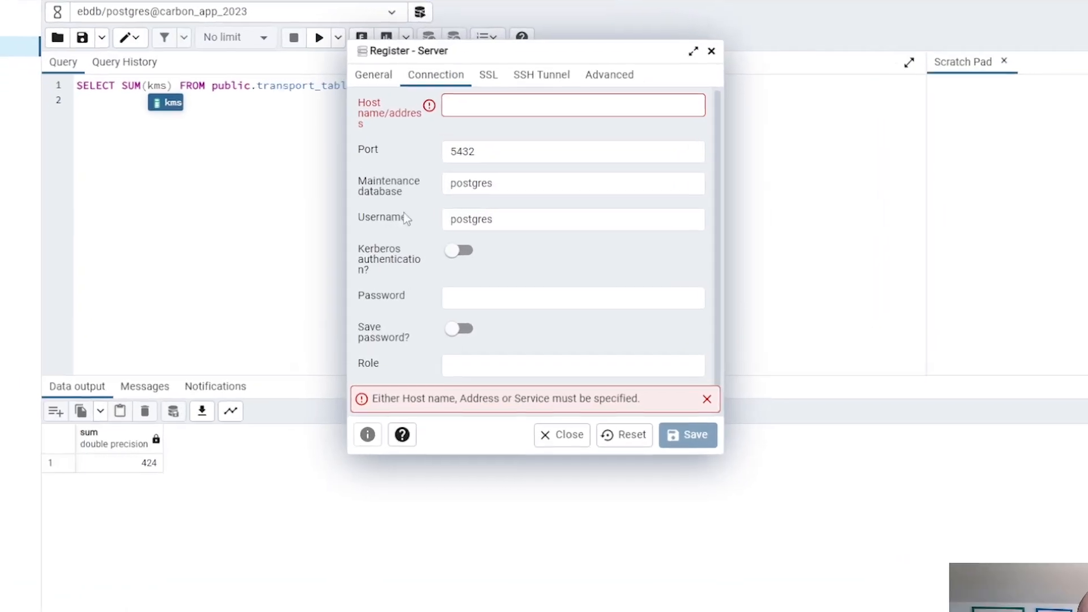
left_click(463, 106)
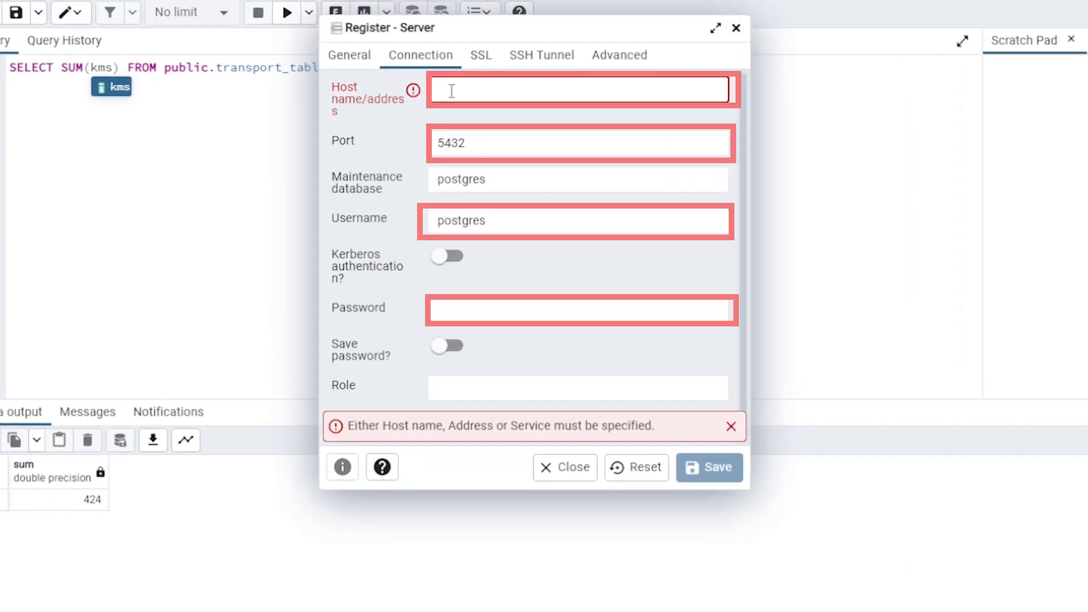
key("ctrl+v")
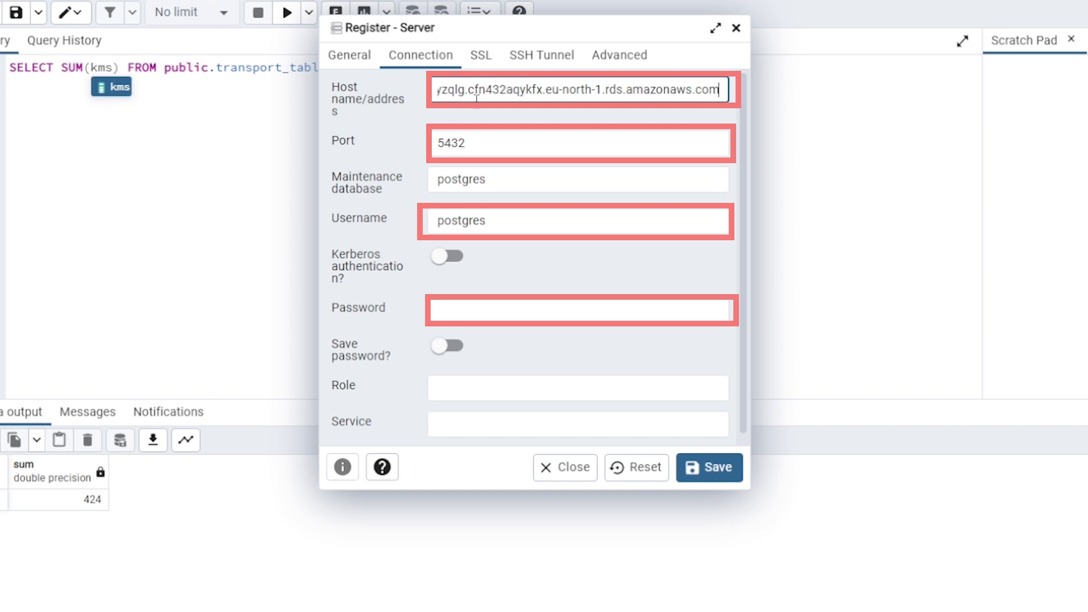
Enter the database password in the server's connection settings and save the registration
left_click(465, 146)
left_click(454, 309)
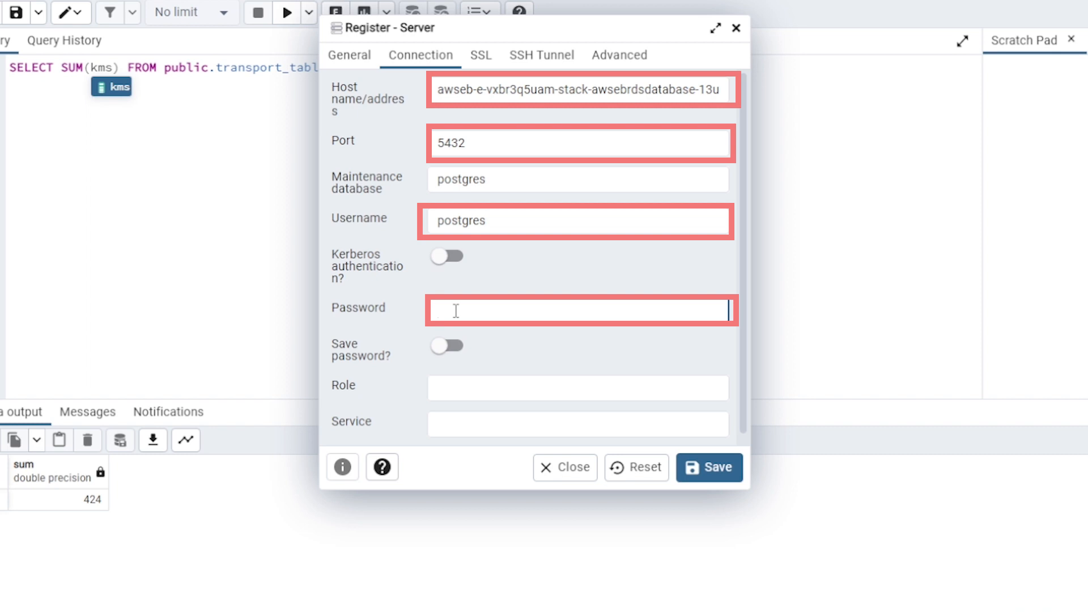
type("**********")
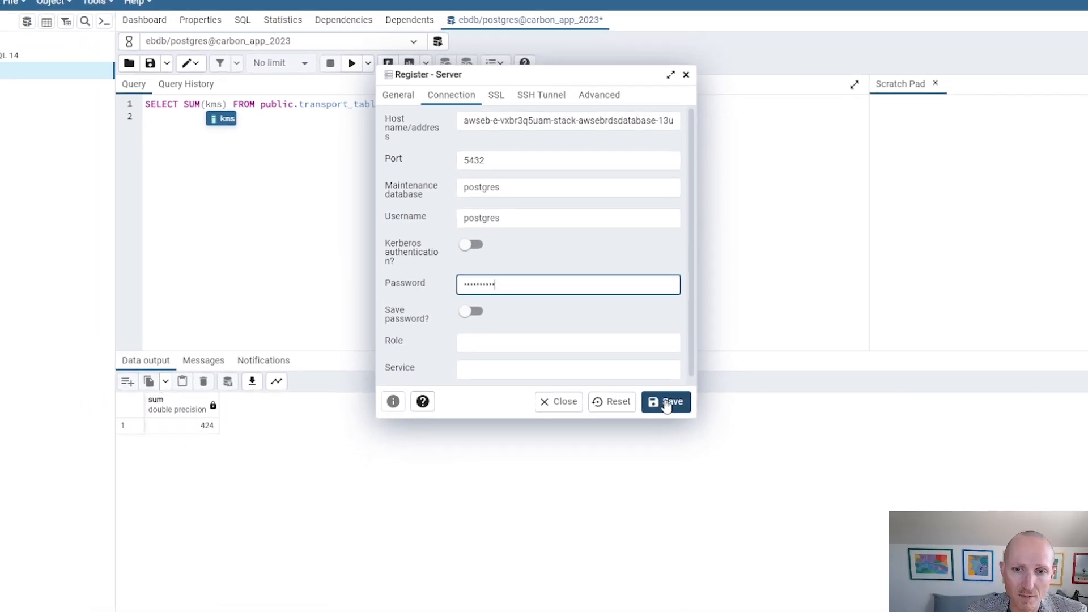
left_click(666, 402)
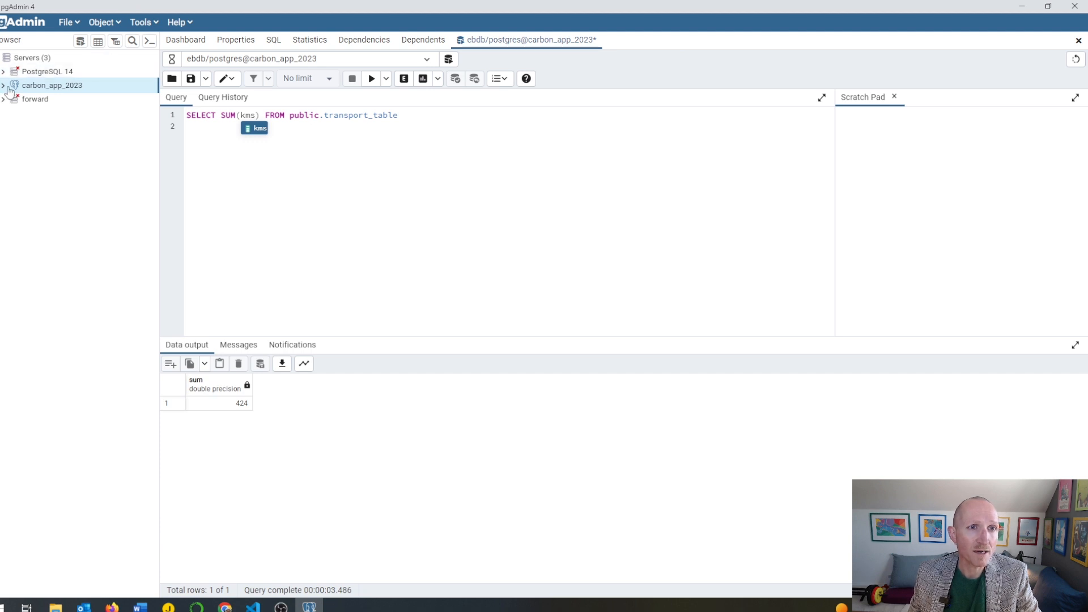
Close the old query without saving it and open a new Query Tool on carbon_app_2023's ebdb database
left_click(1078, 41)
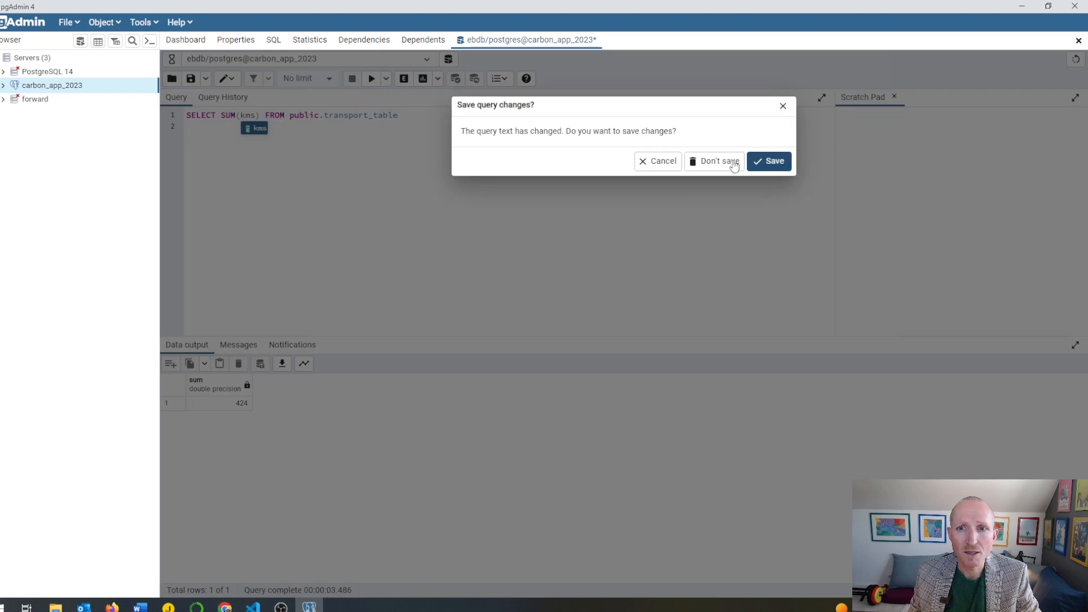
left_click(715, 163)
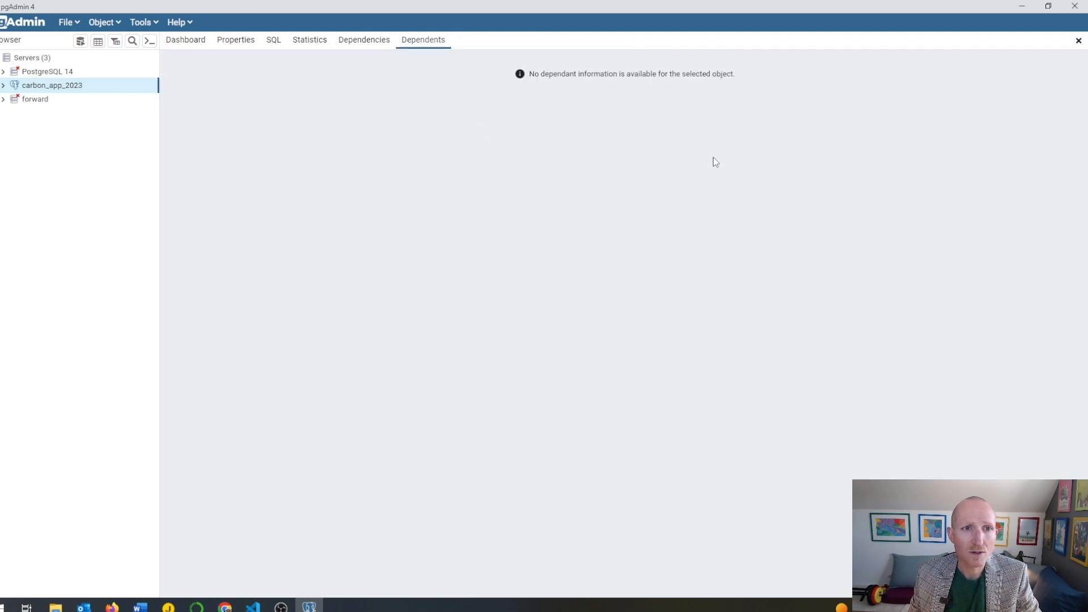
left_click(4, 86)
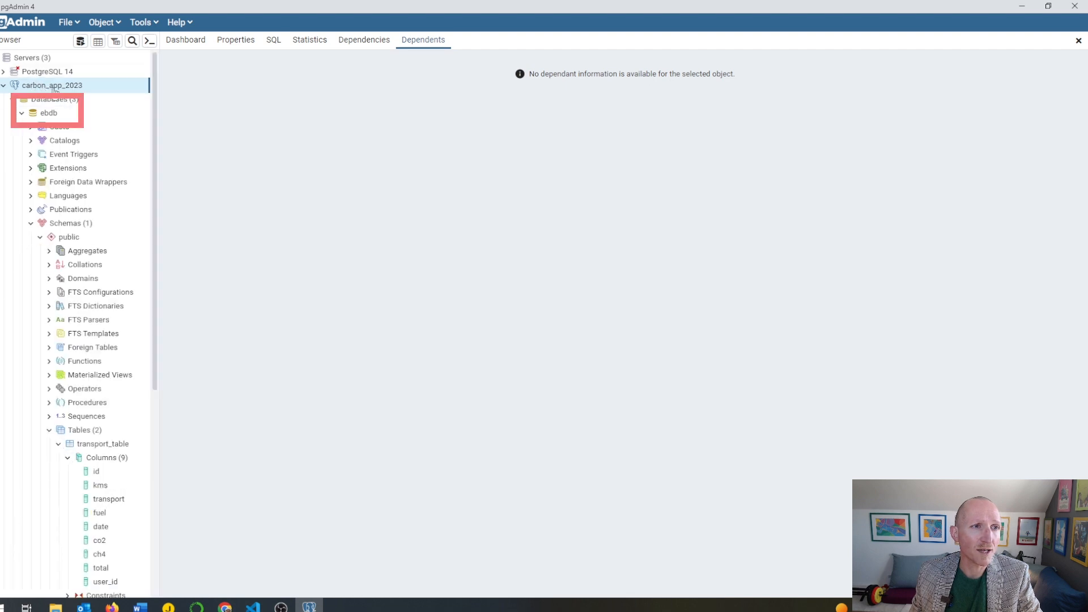
double_click(40, 117)
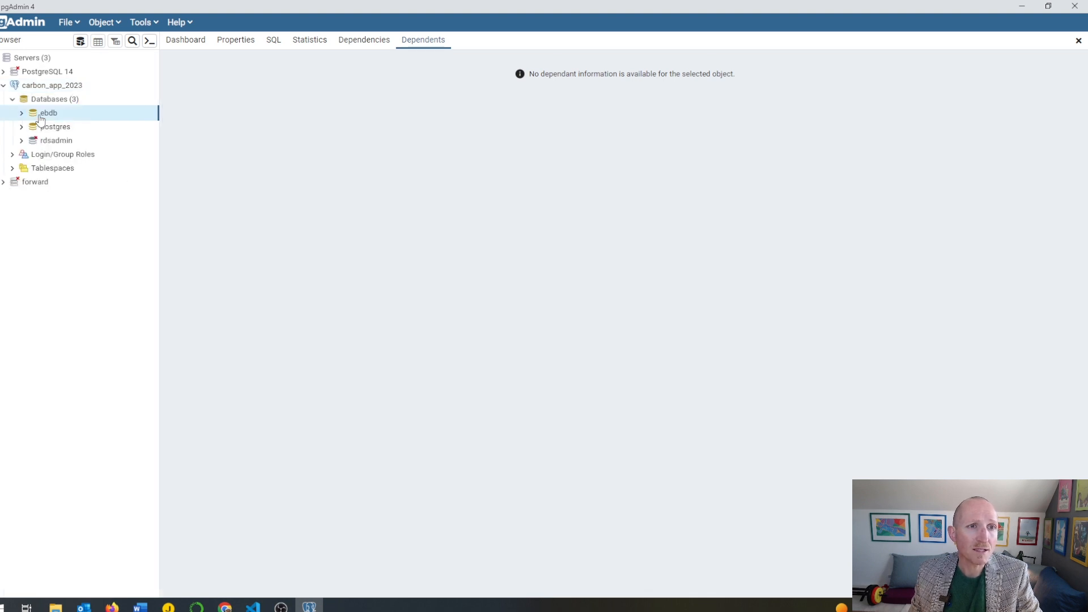
double_click(33, 116)
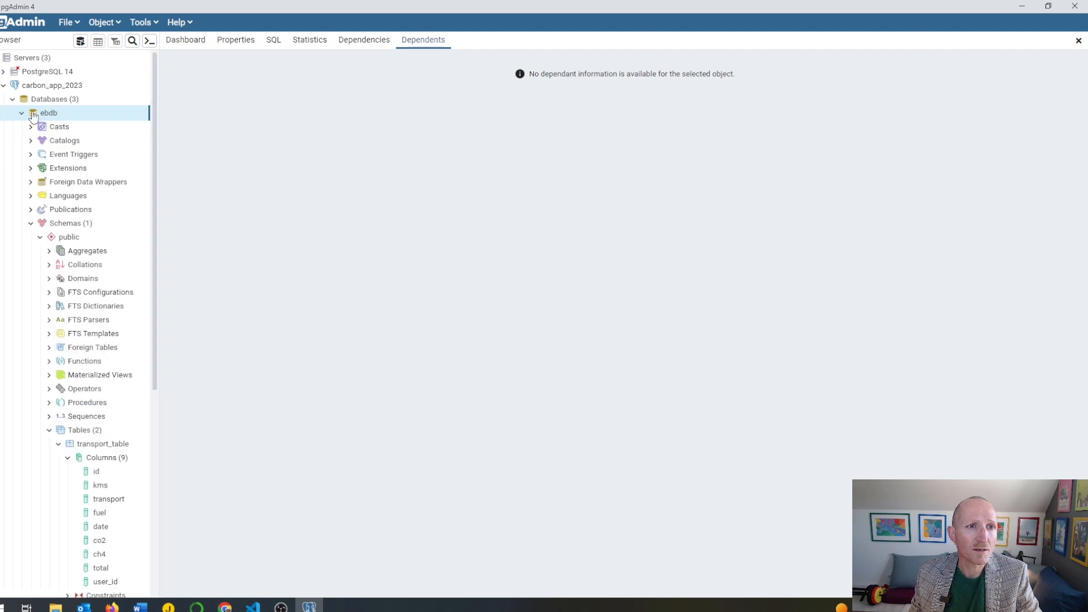
left_click(80, 42)
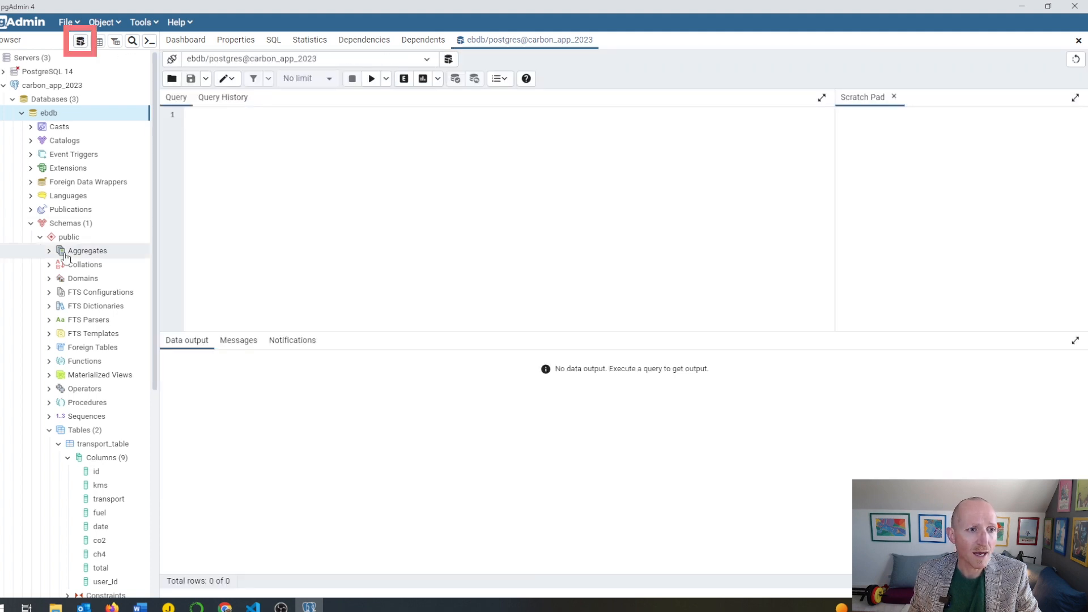
Examine the tables and their columns in the public schema of ebdb
scroll(65, 257, "down", 3)
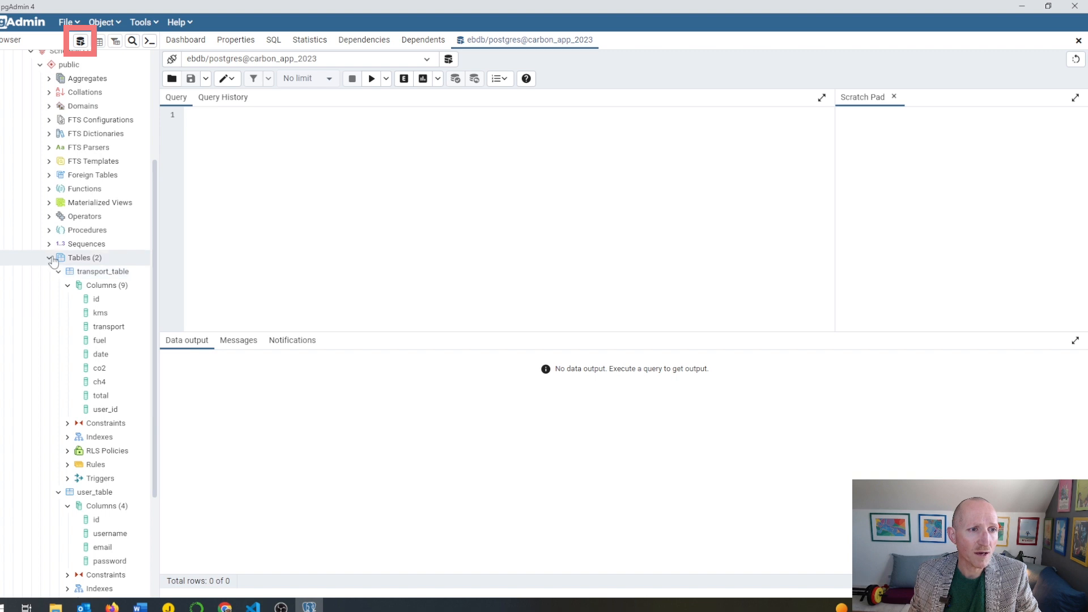
left_click(50, 259)
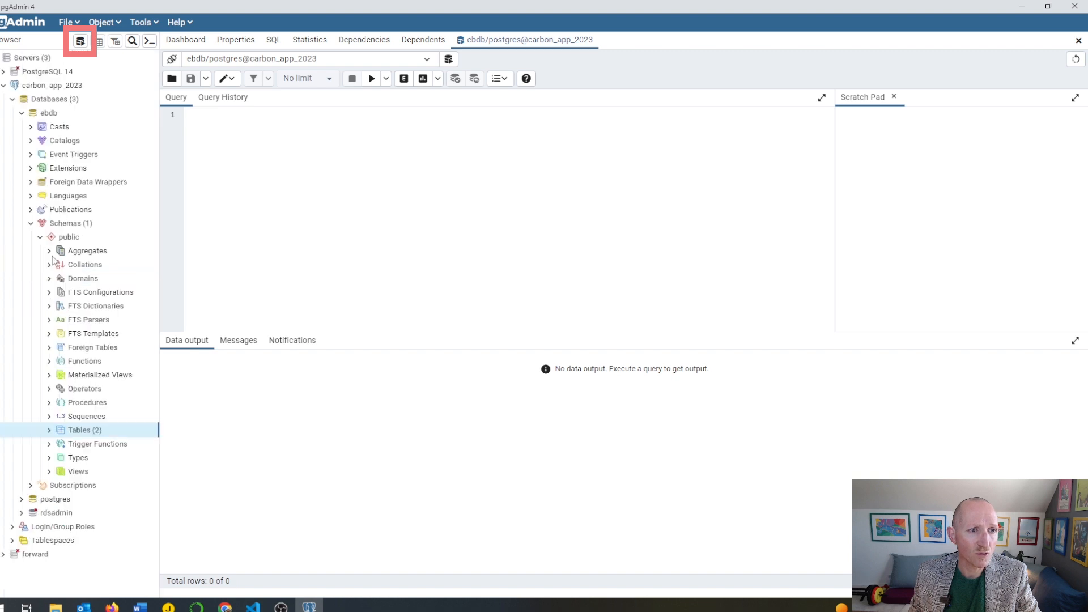
left_click(49, 430)
scroll(91, 408, "down", 5)
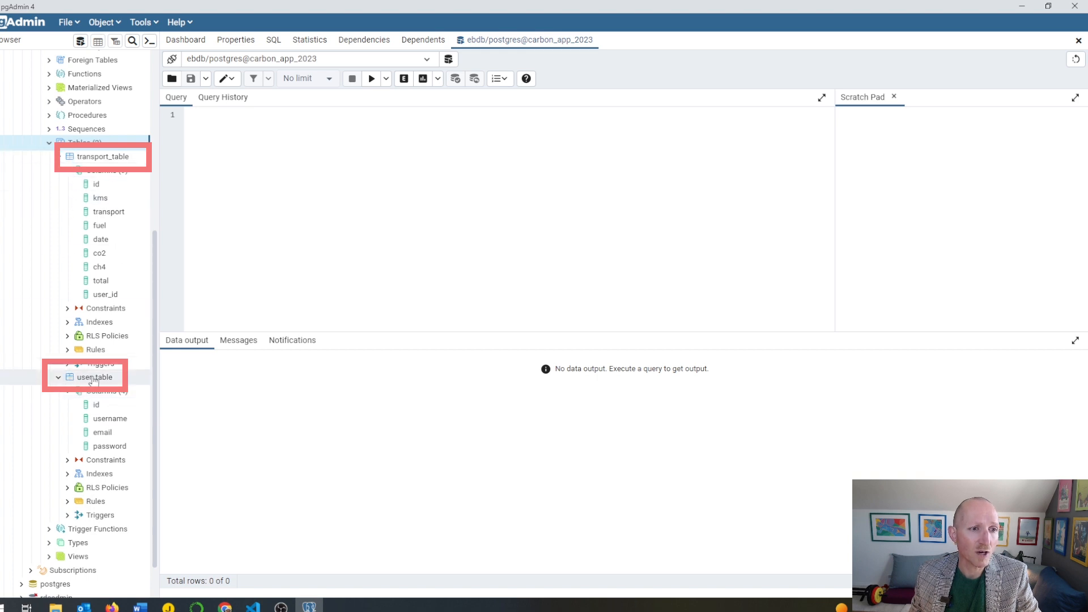
left_click(58, 157)
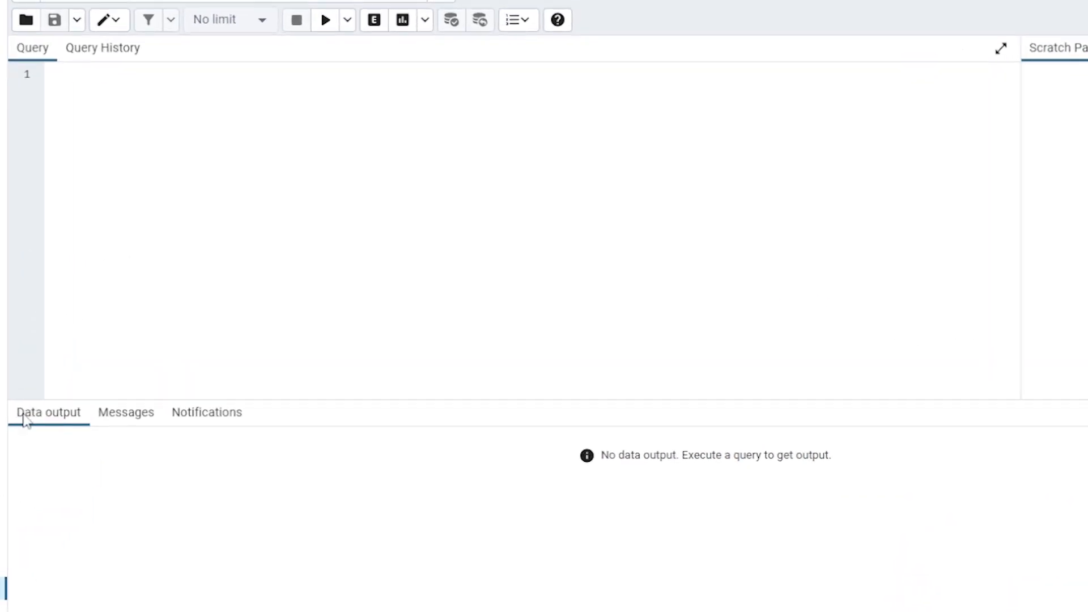
Write and run the query SELECT * FROM public.user_table
left_click(98, 83)
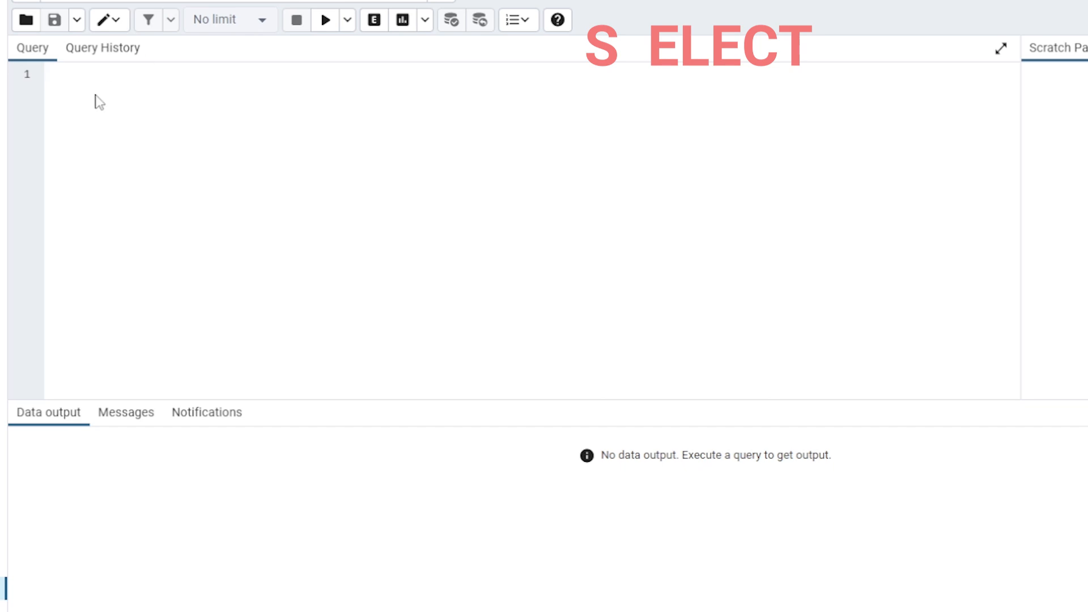
type("SELEC")
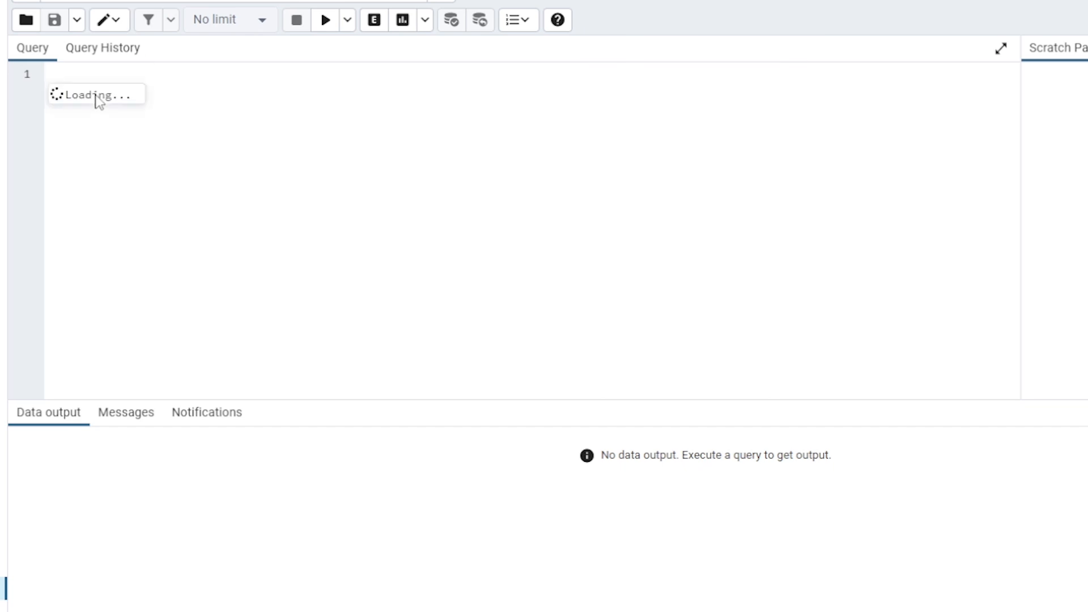
type("T ")
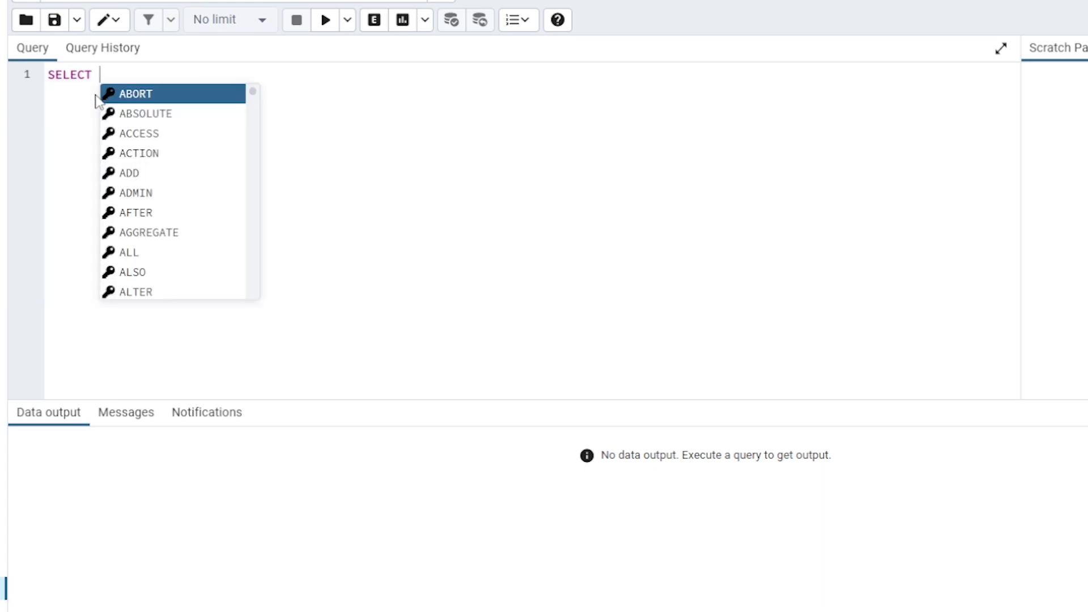
type("* FRO")
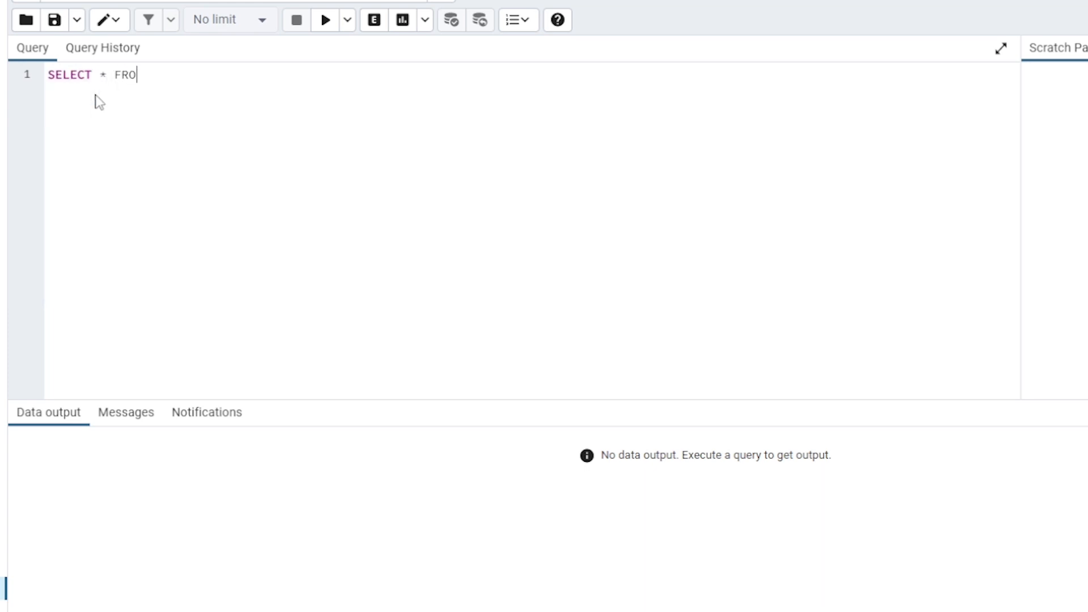
type("M ")
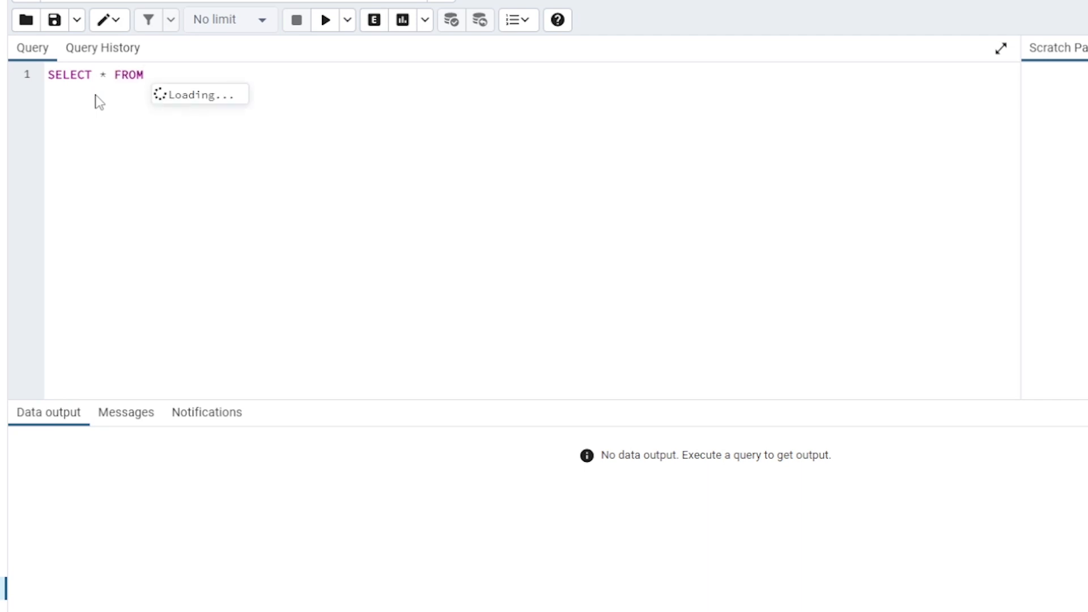
type("p")
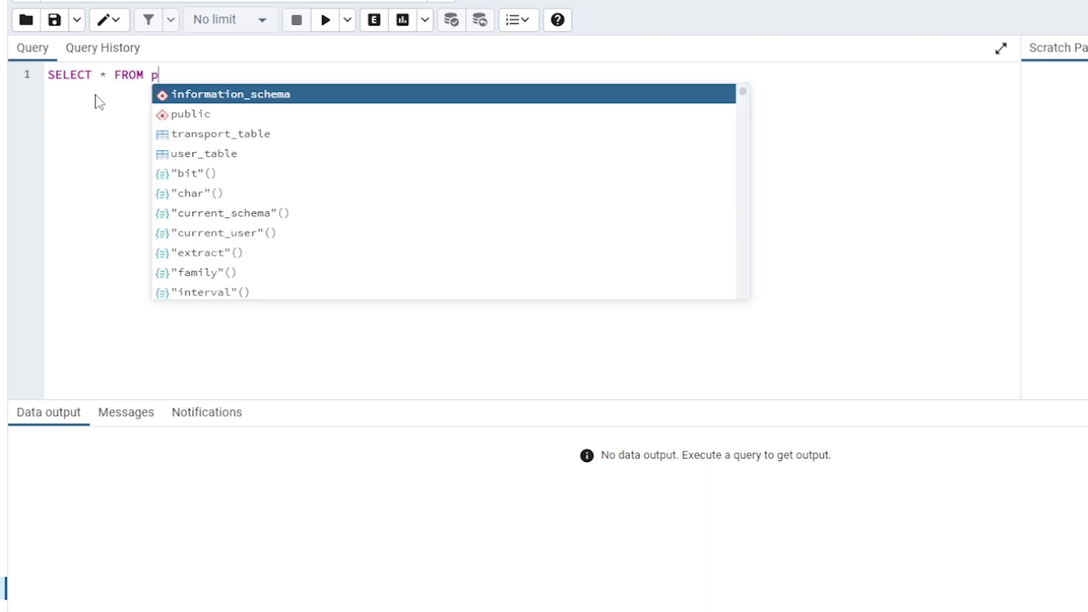
type("ublic.user")
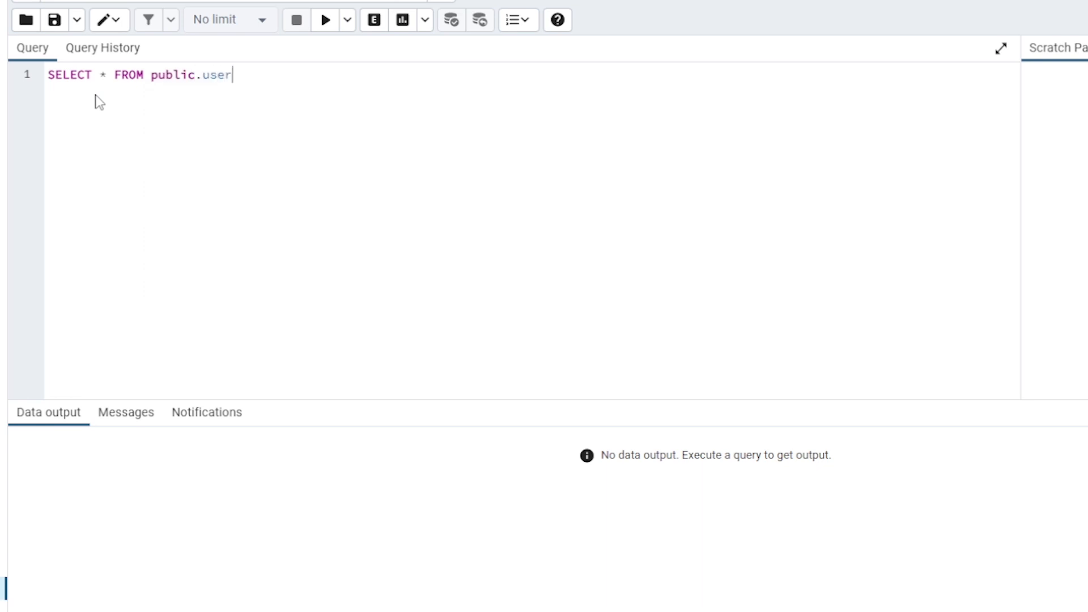
type("_n")
key("BackSpace")
key("Return")
left_click(325, 21)
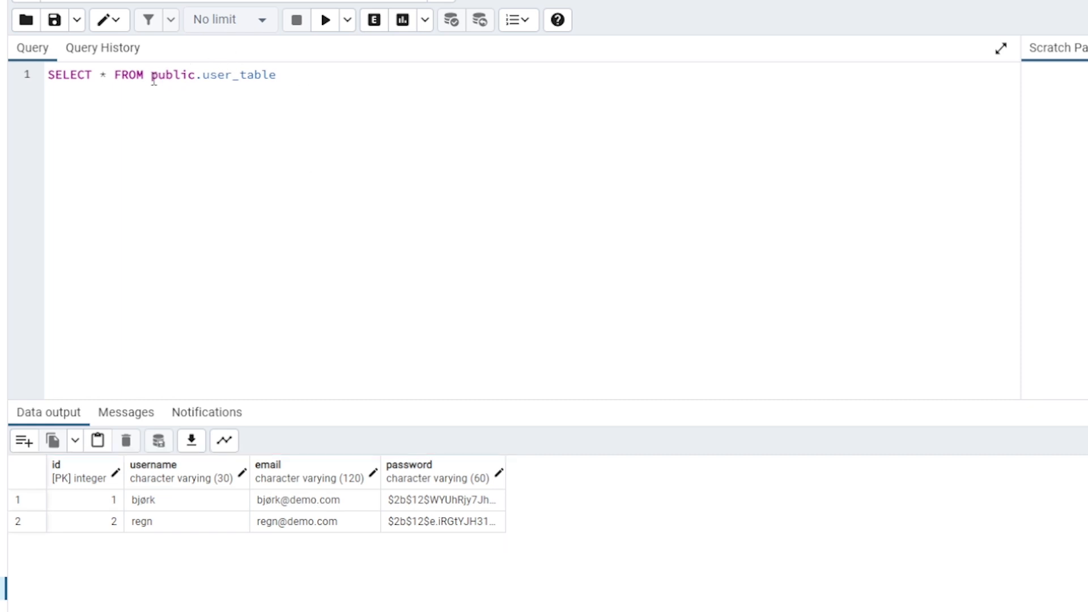
Replace the asterisk in the user_table query with the columns username, email
left_click(110, 75)
key("BackSpace")
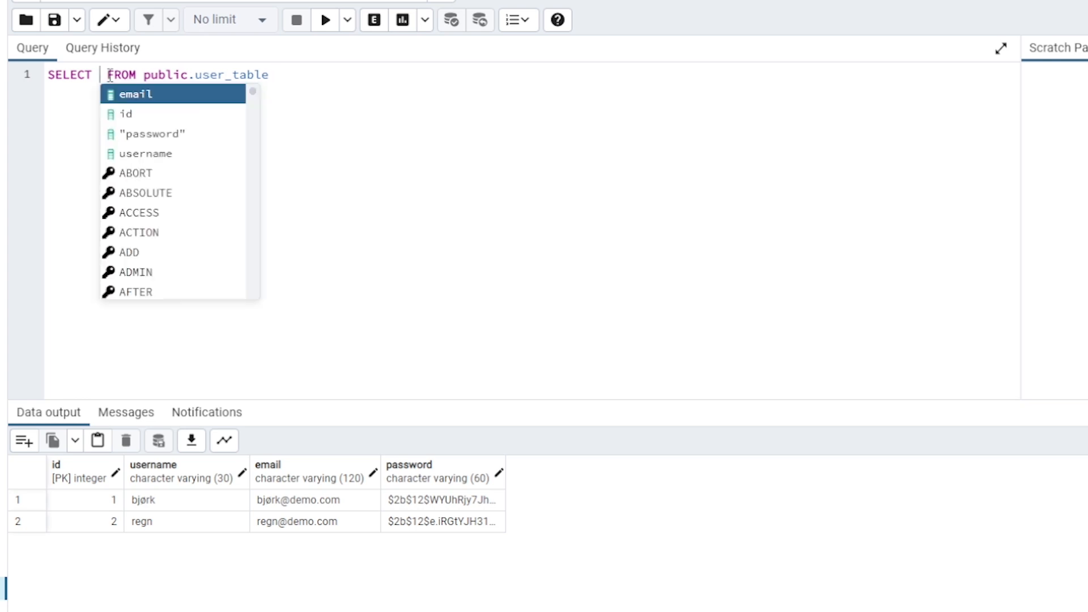
type("usern")
type("ame, ")
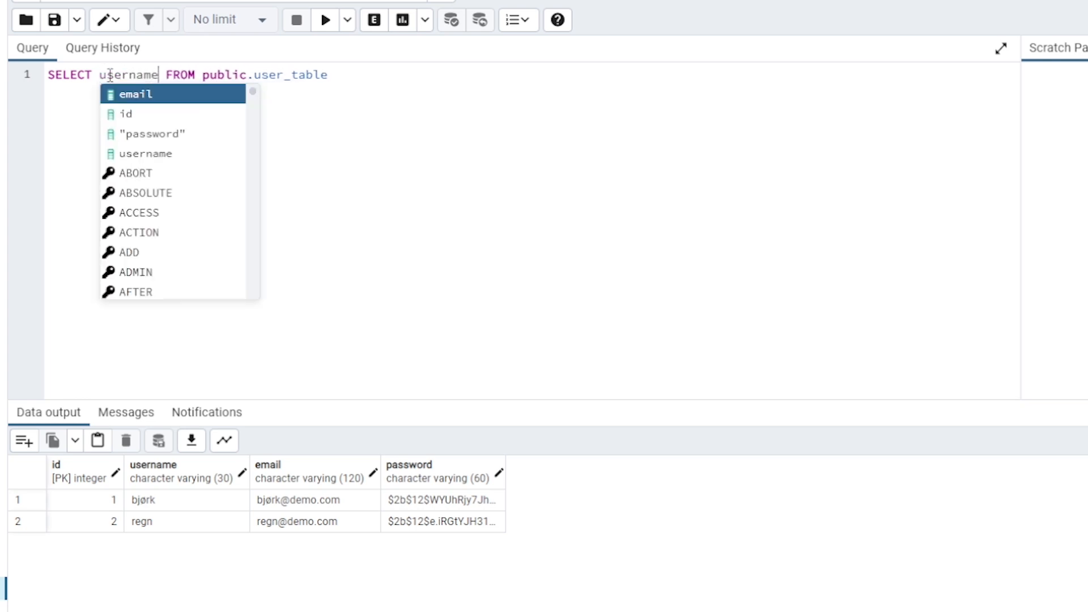
type("email")
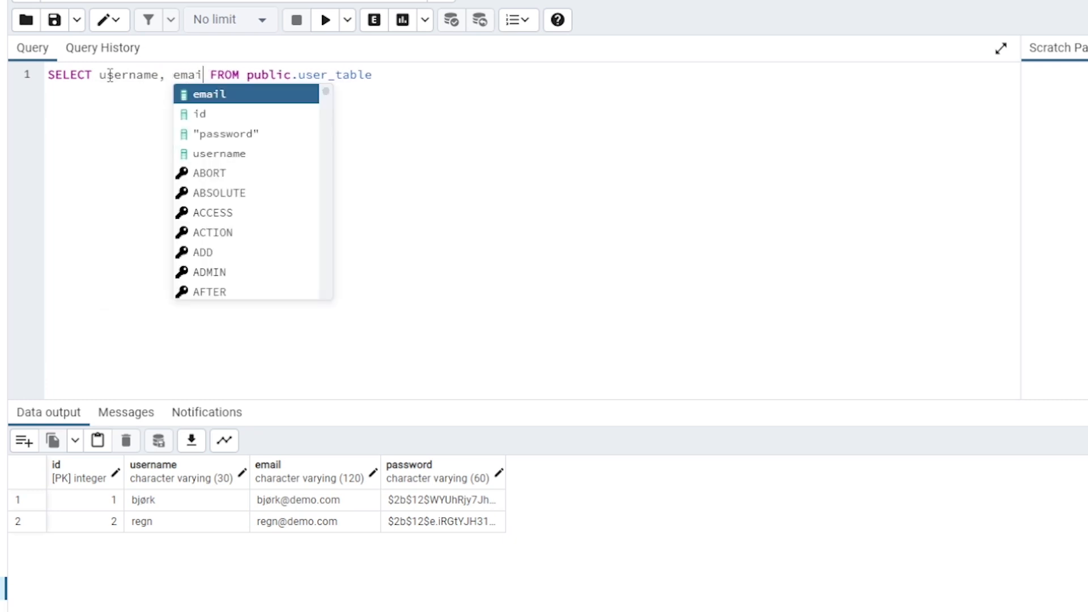
left_click(204, 96)
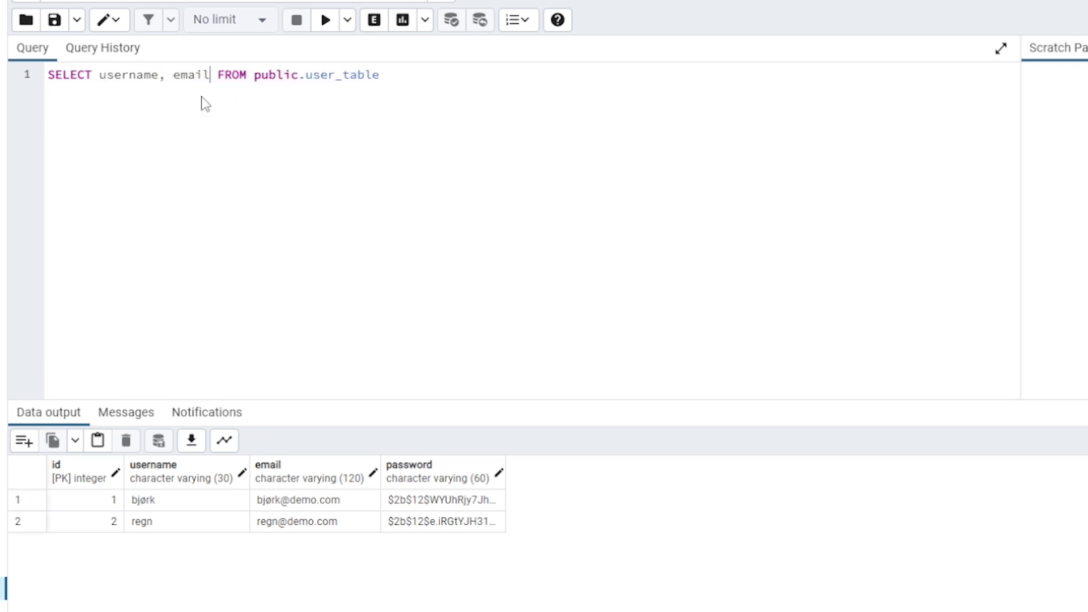
Run the username and email query on user_table, and replace its selected columns with kms, transport
left_click(322, 23)
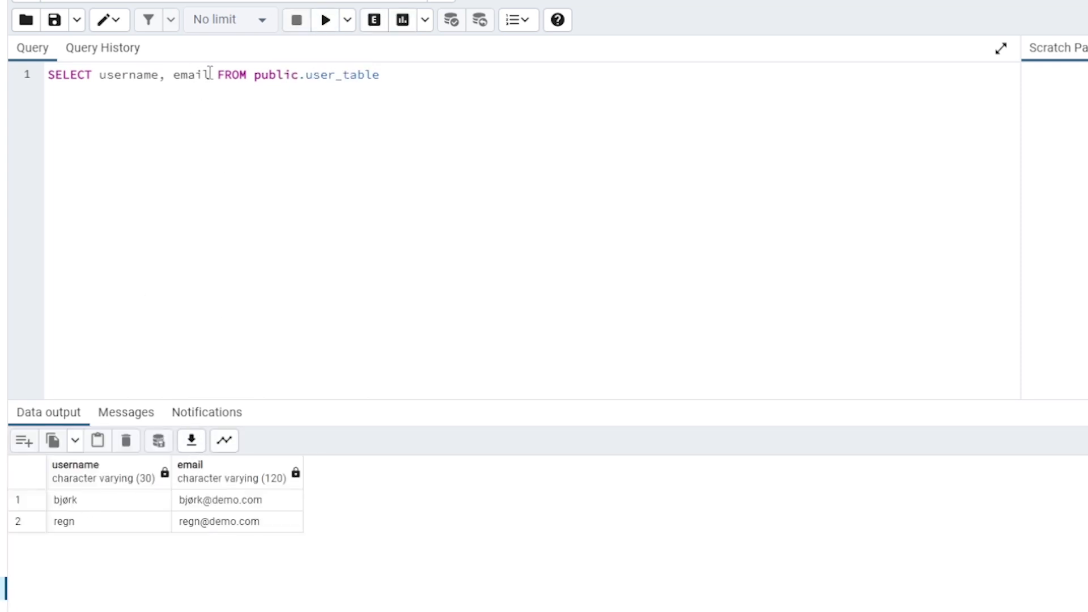
left_click_drag(209, 75, 98, 75)
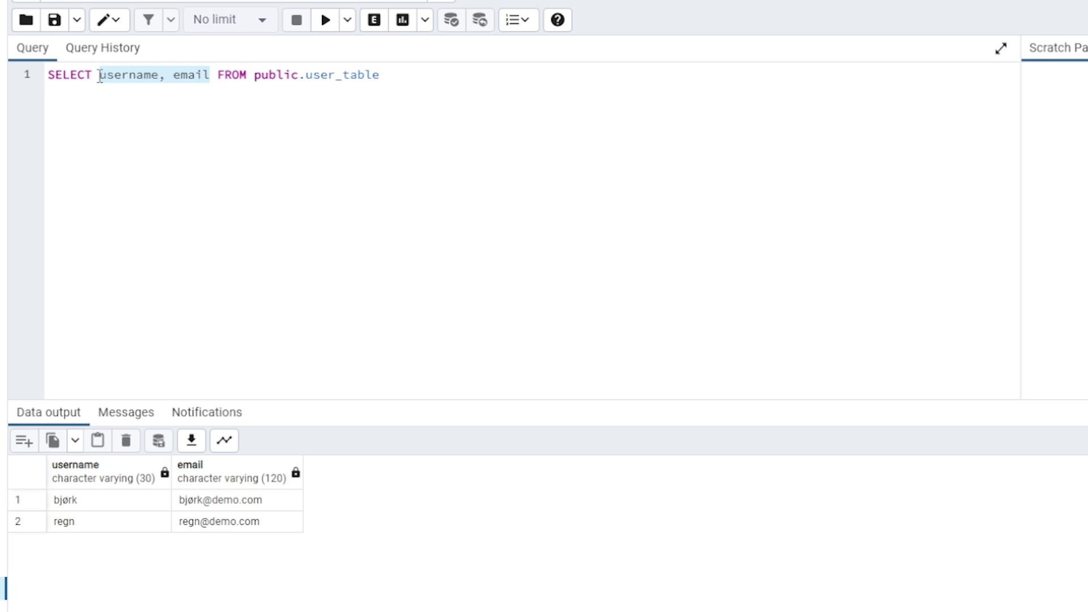
type("ms, ")
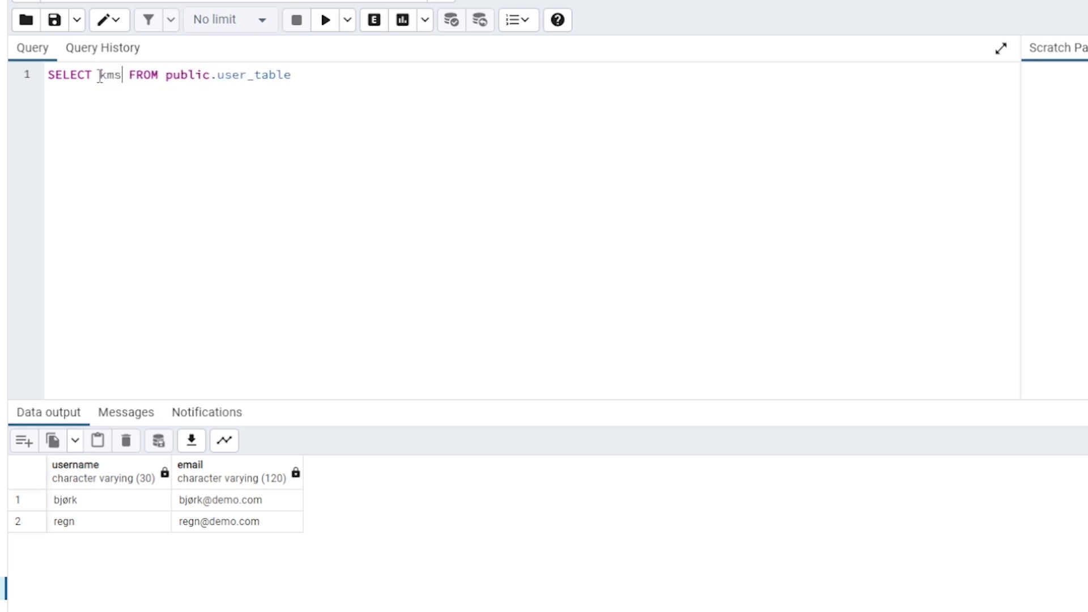
type("tra")
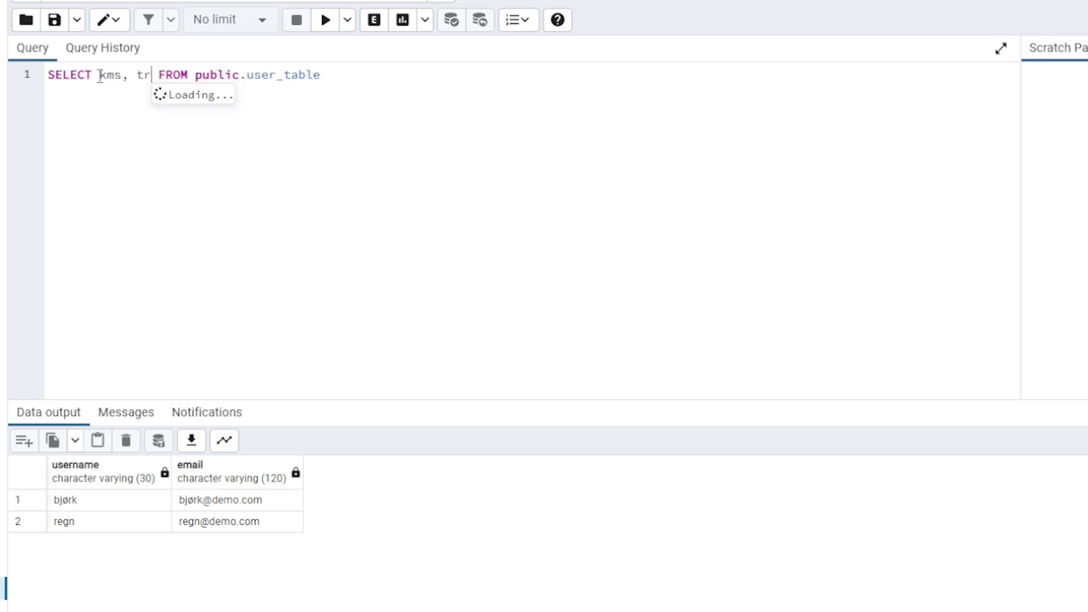
type("nsport")
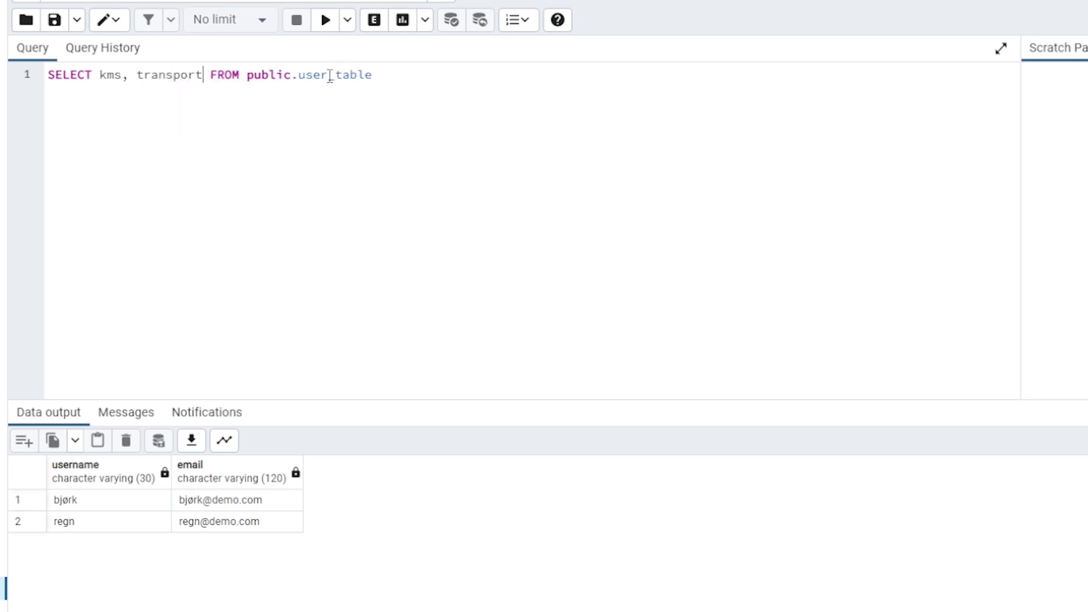
Change the table in the query's FROM clause to public.transport_table and run the query
left_click_drag(332, 75, 302, 78)
type("tran")
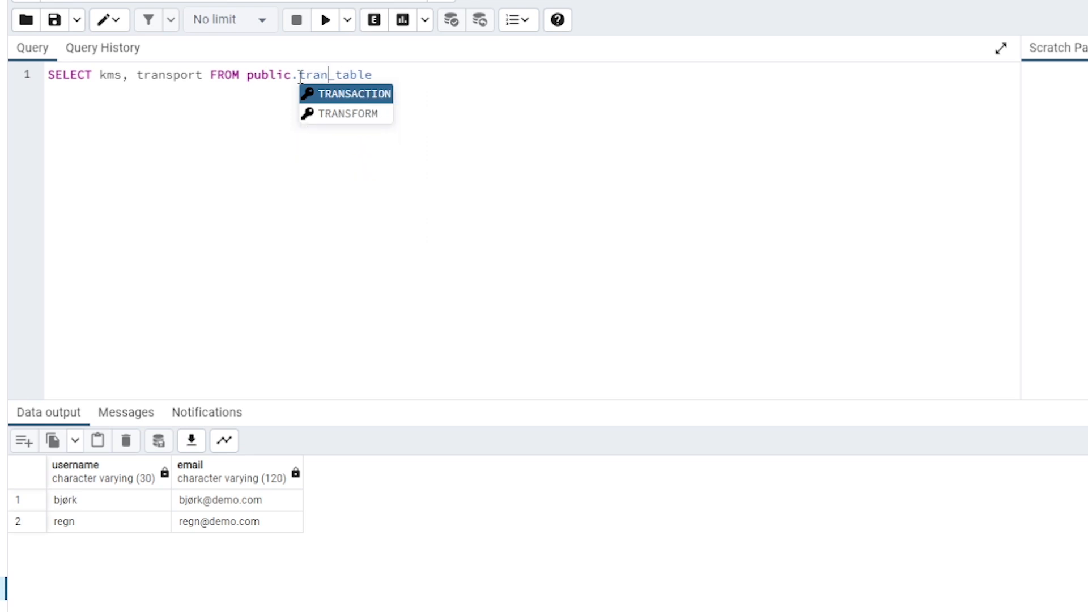
type("s")
key("BackSpace")
type("sport")
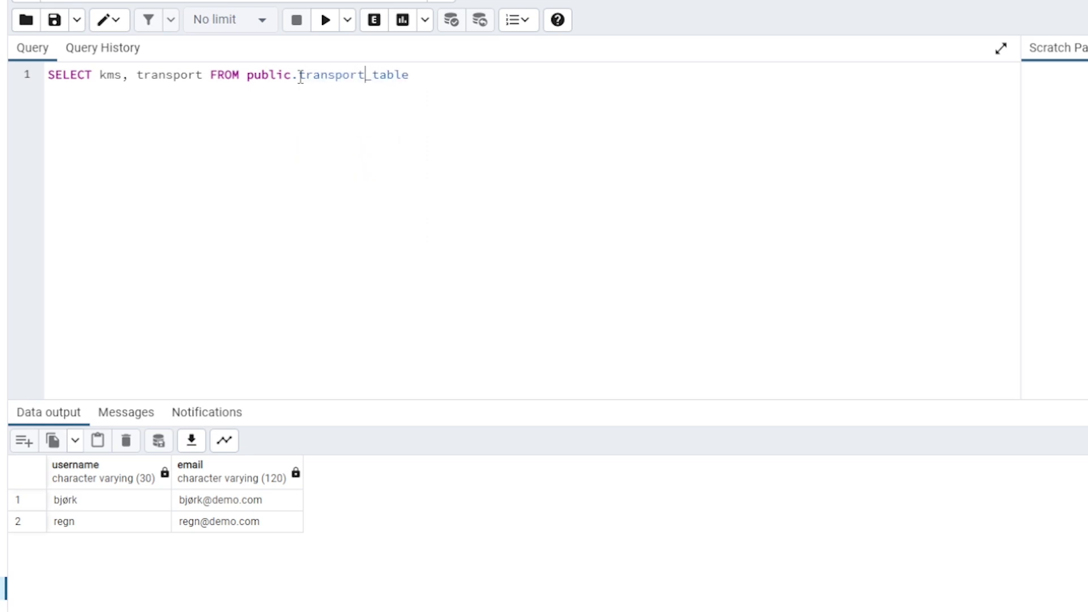
left_click(327, 21)
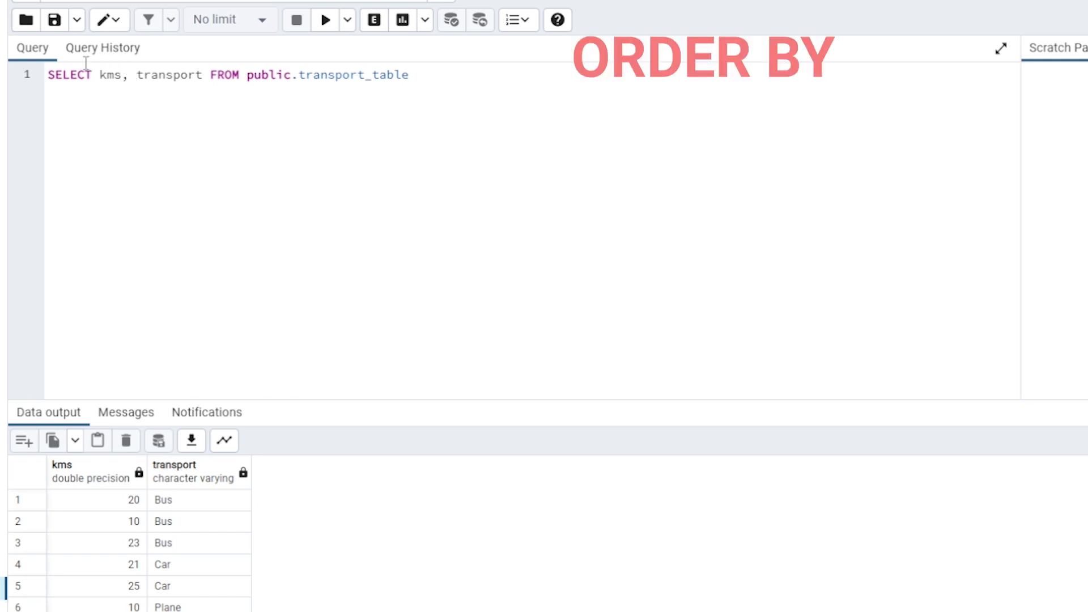
Change the query to SELECT * FROM public.transport_table ORDER BY kms DESC and run it
left_click_drag(209, 72, 93, 76)
type("*")
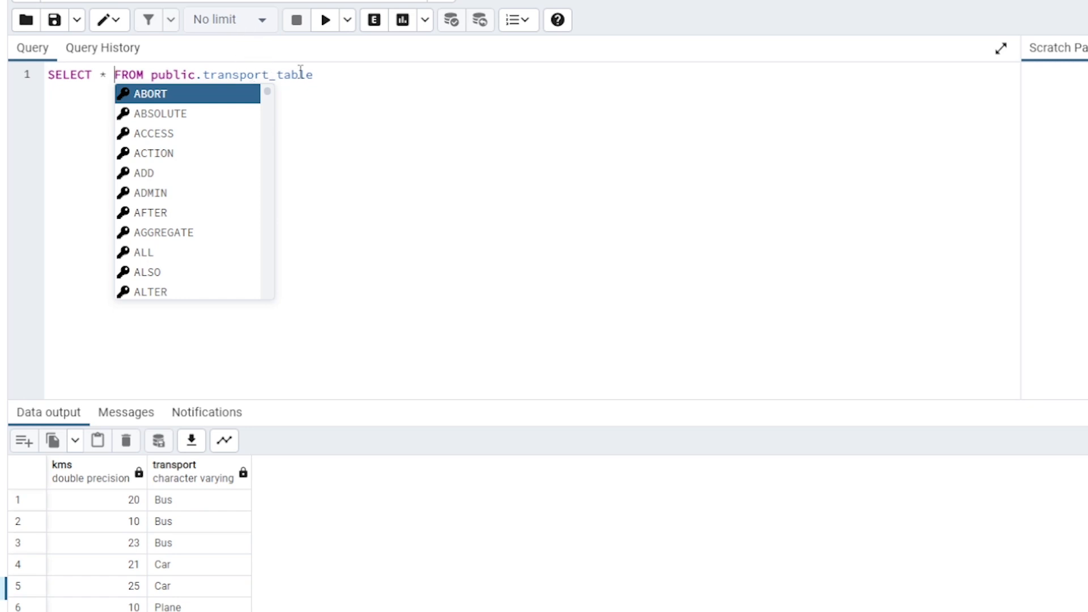
left_click(327, 73)
type("ORDE")
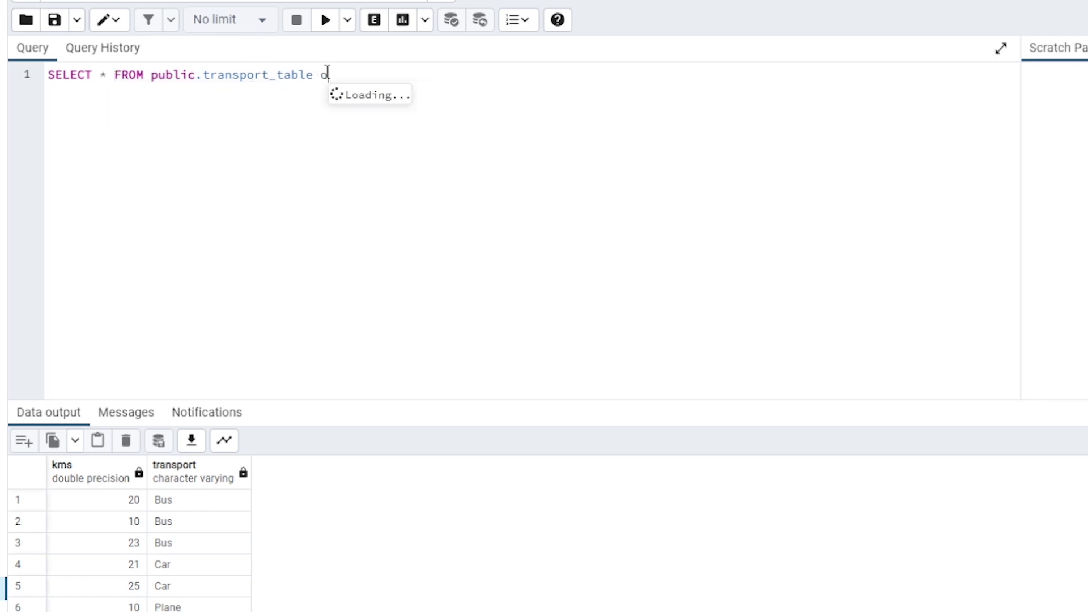
type("R")
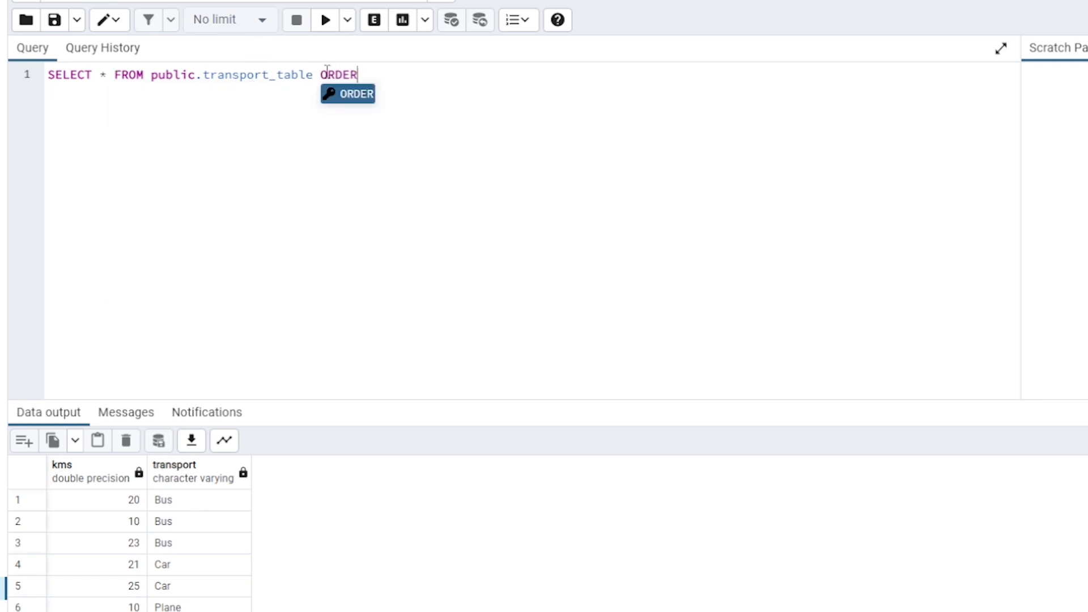
type(" BY")
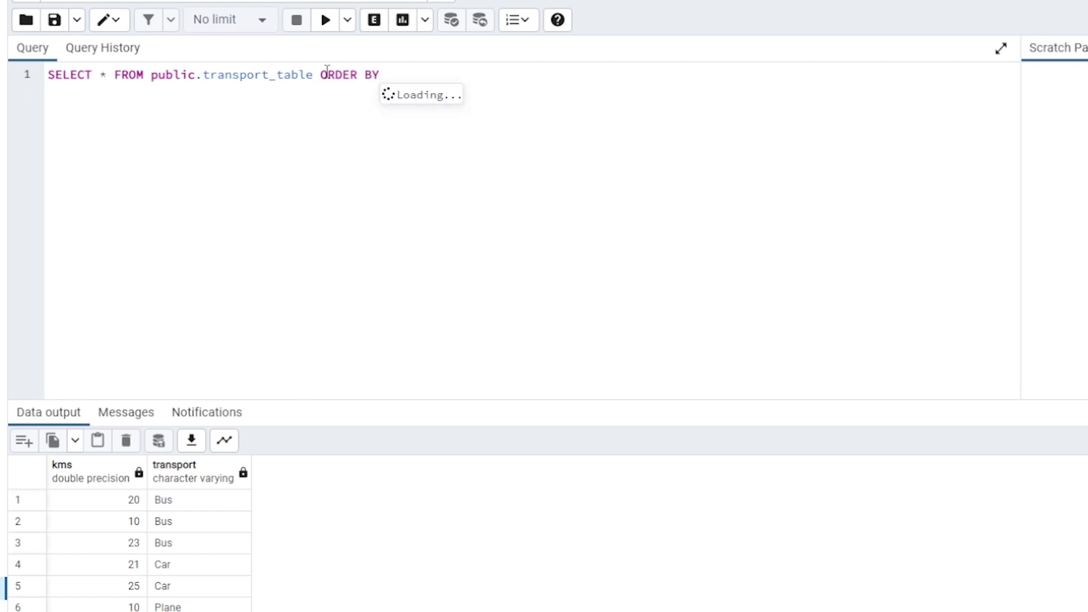
type(" kms DE")
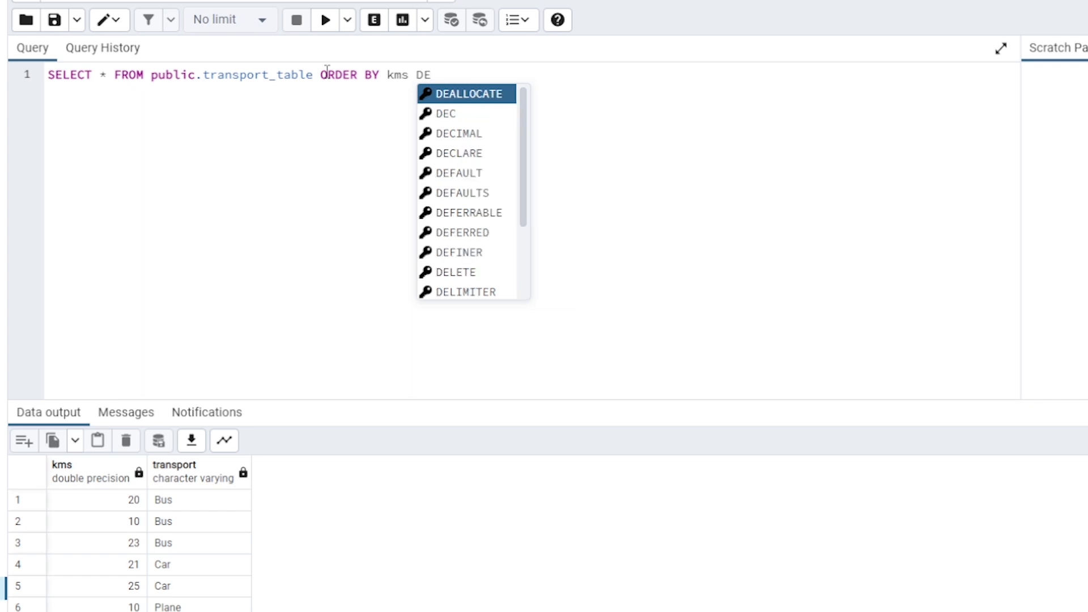
type("SC")
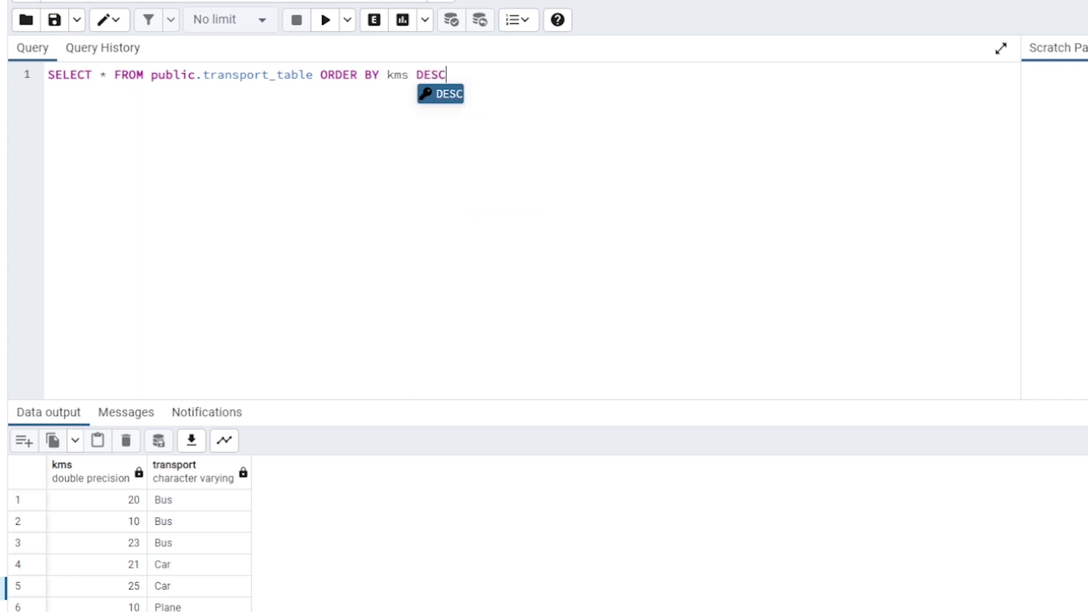
left_click(327, 21)
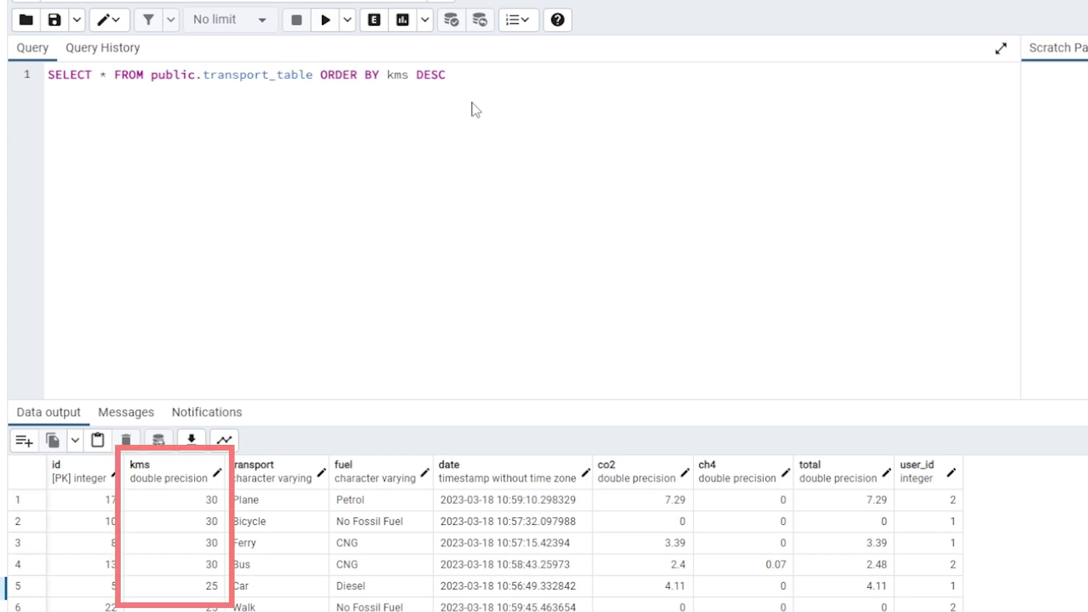
Replace the kms column in the query's ORDER BY clause with fuel
left_click(410, 76)
key("BackSpace")
key("BackSpace")
key("BackSpace")
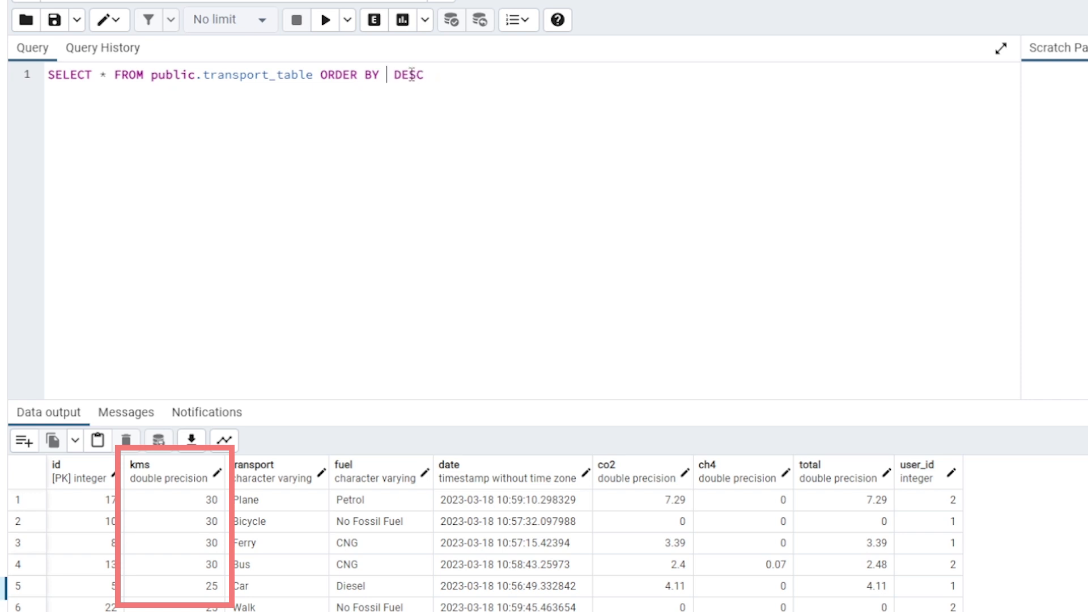
type("FUE")
key("BackSpace")
key("BackSpace")
key("BackSpace")
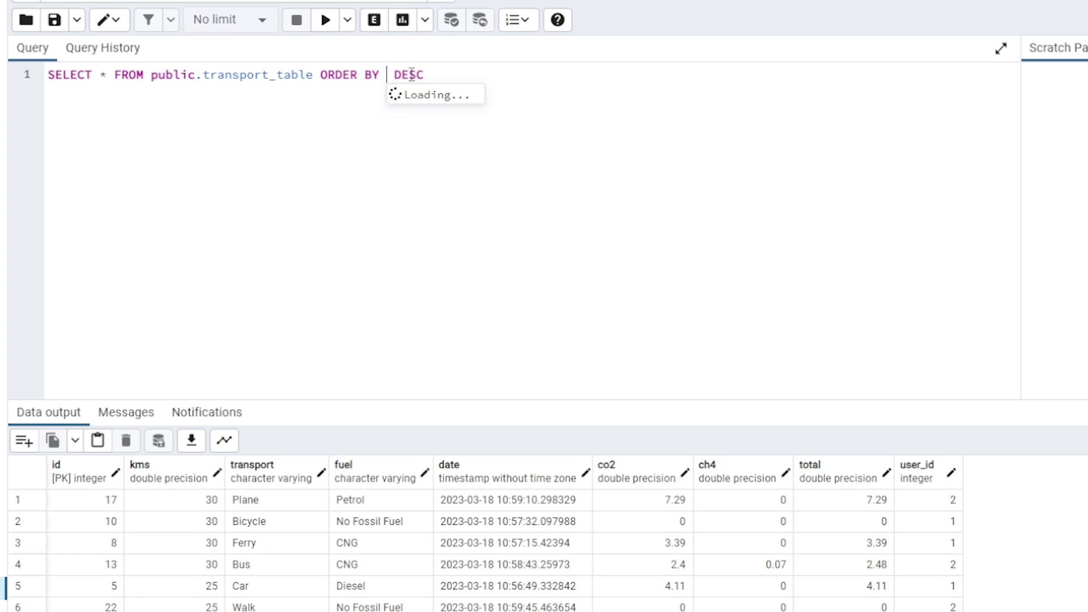
type("fuel")
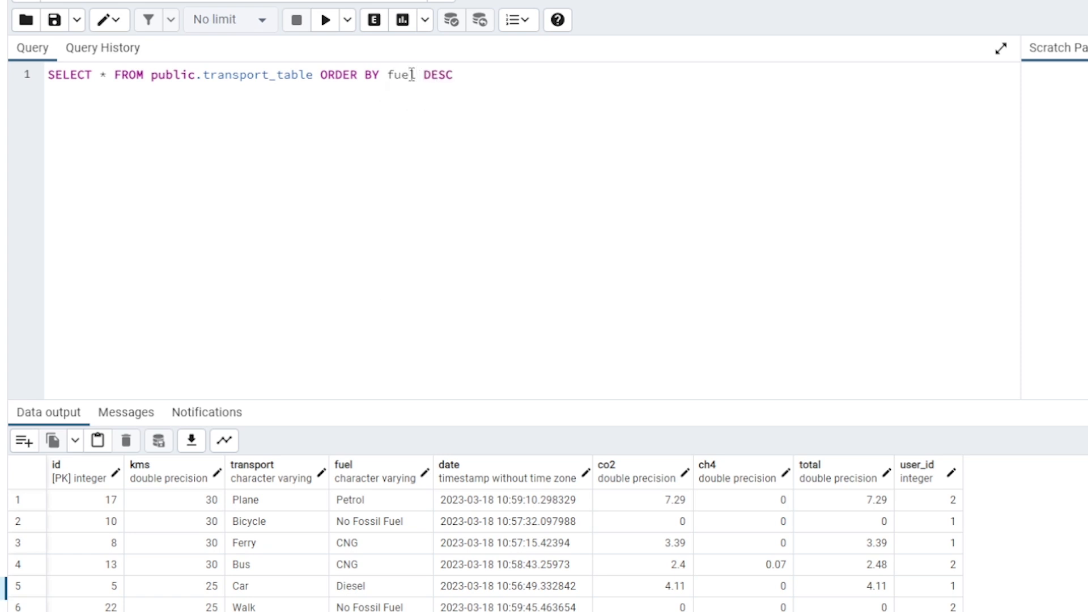
Change the sort direction of the fuel ordering to ASC and run the query
left_click(469, 77)
key("BackSpace")
key("BackSpace")
key("BackSpace")
key("BackSpace")
type("A")
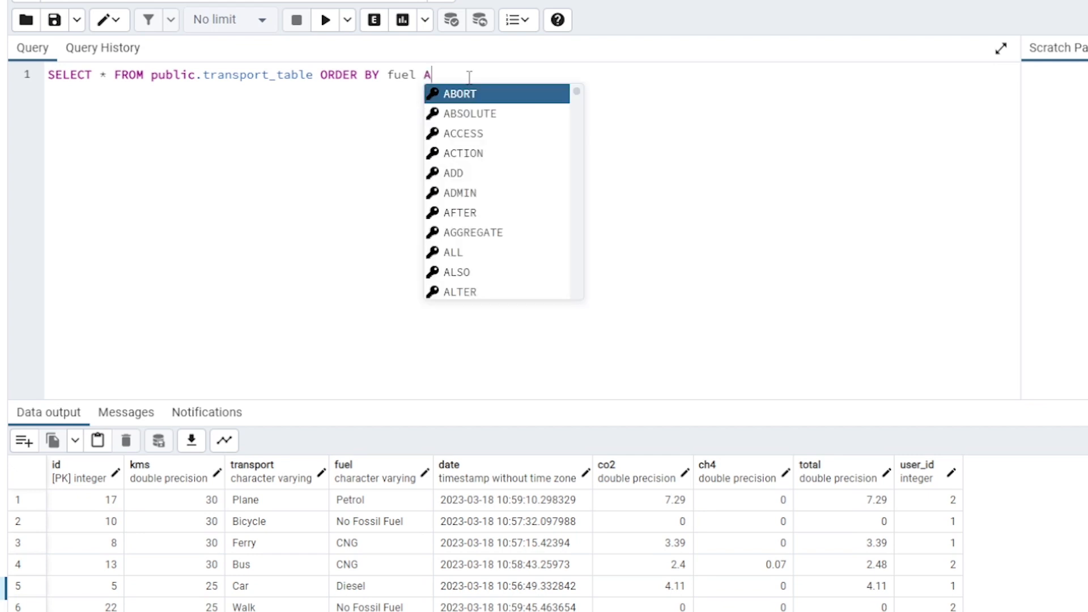
type("SC")
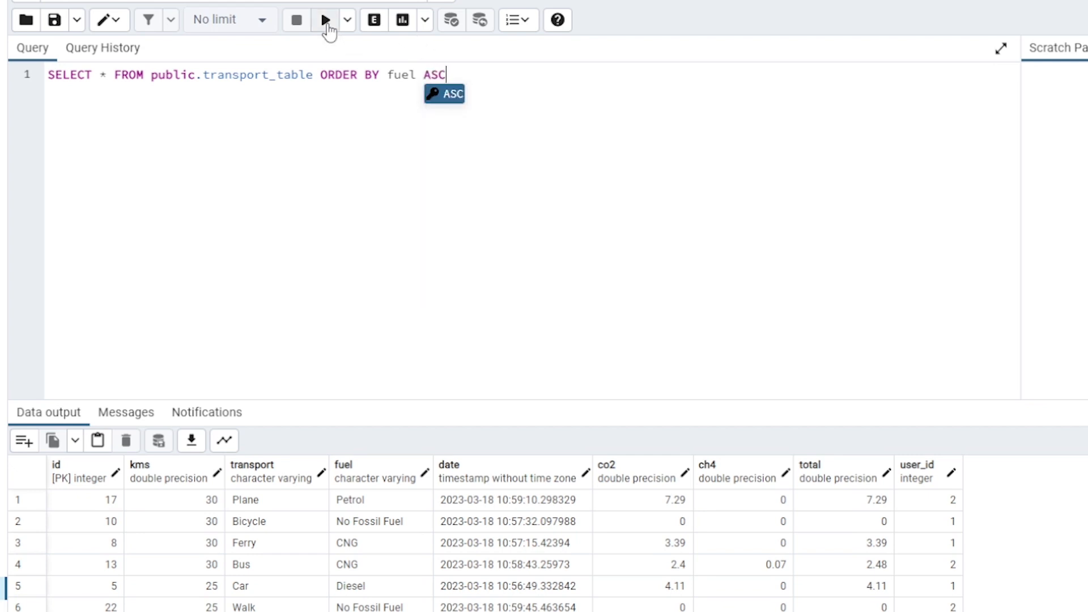
left_click(327, 23)
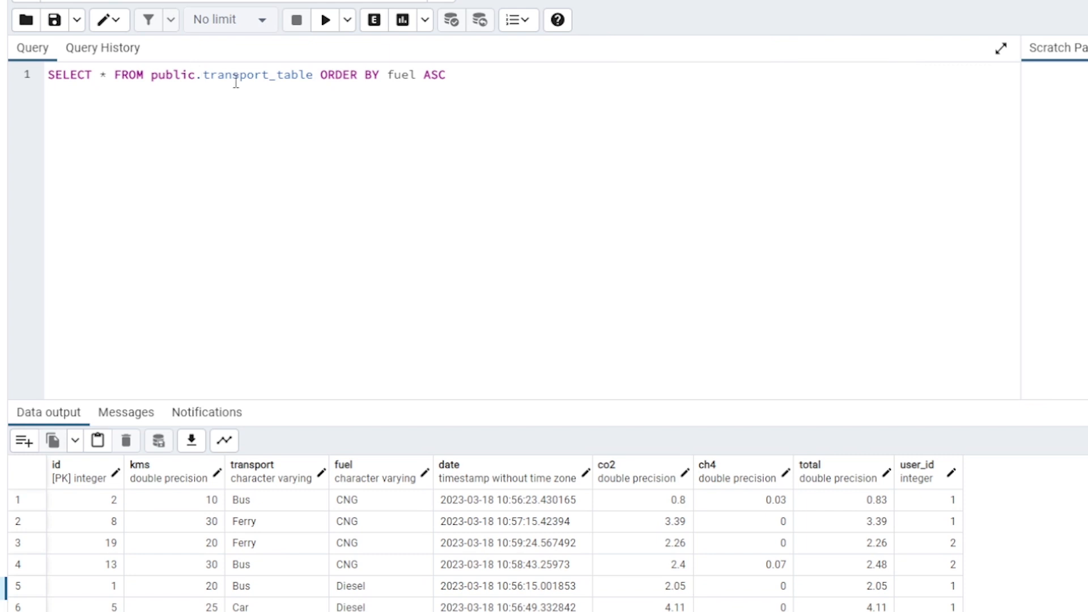
Replace the ORDER BY clause of the transport_table query with the uppercase keyword WHERE
left_click(321, 75)
left_click_drag(350, 78, 459, 76)
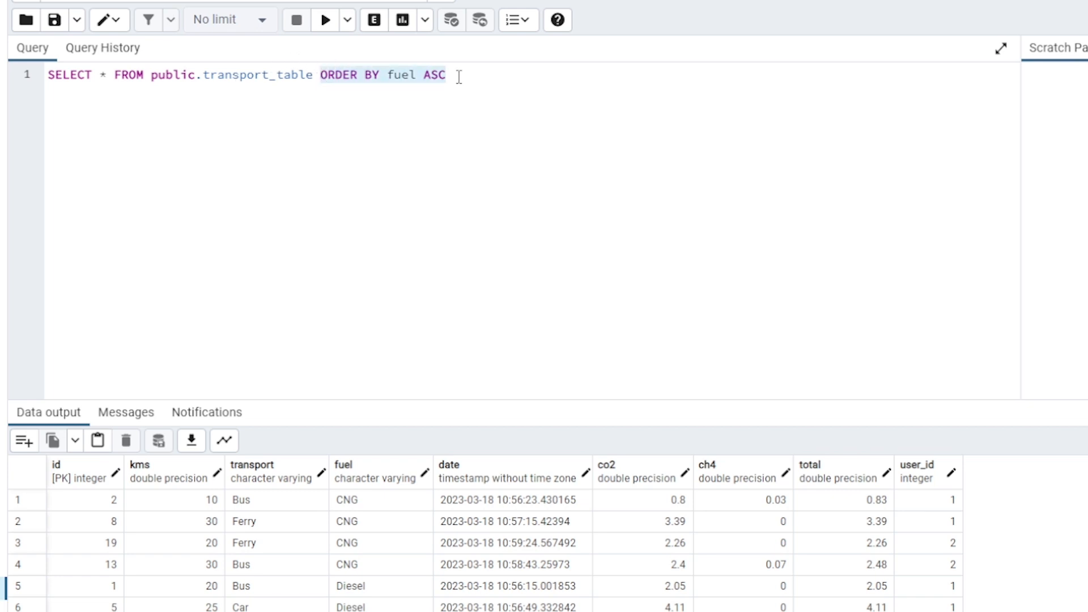
type("where")
key("BackSpace")
key("BackSpace")
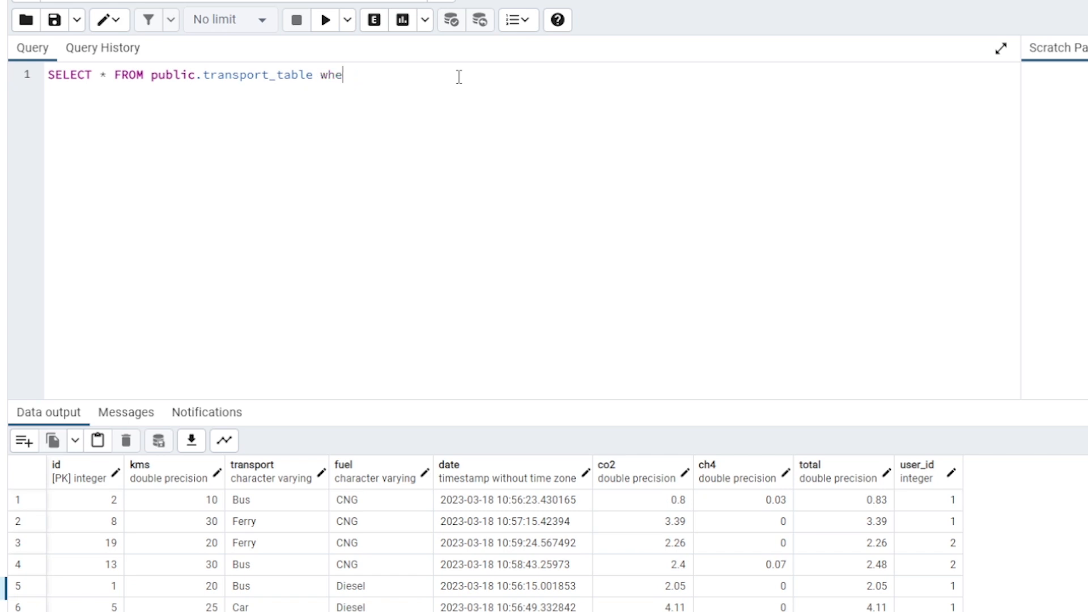
key("BackSpace")
key("BackSpace")
key("BackSpace")
type("W")
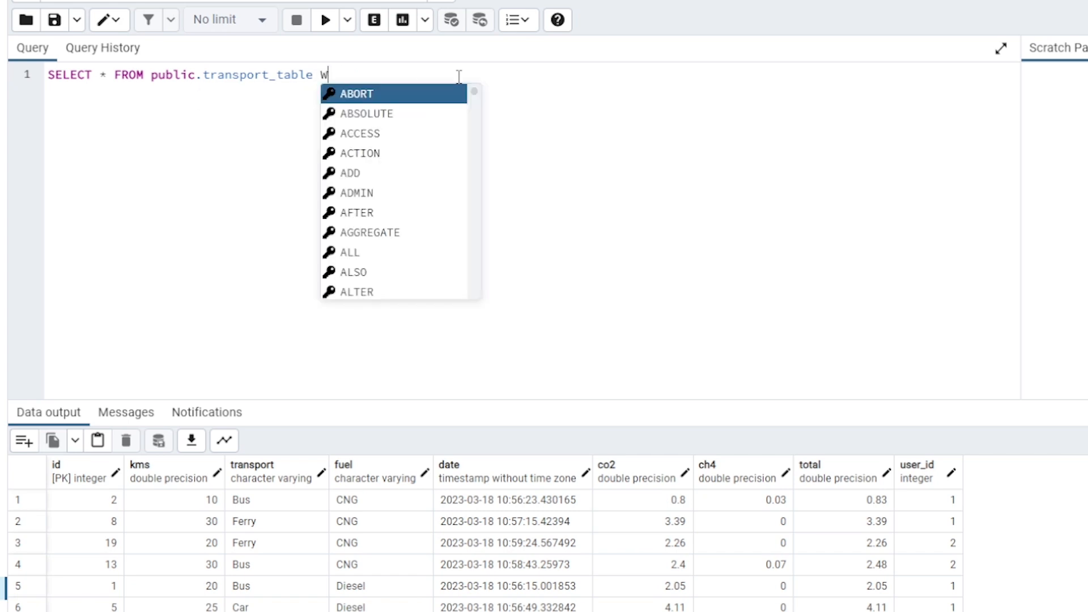
type("HERE")
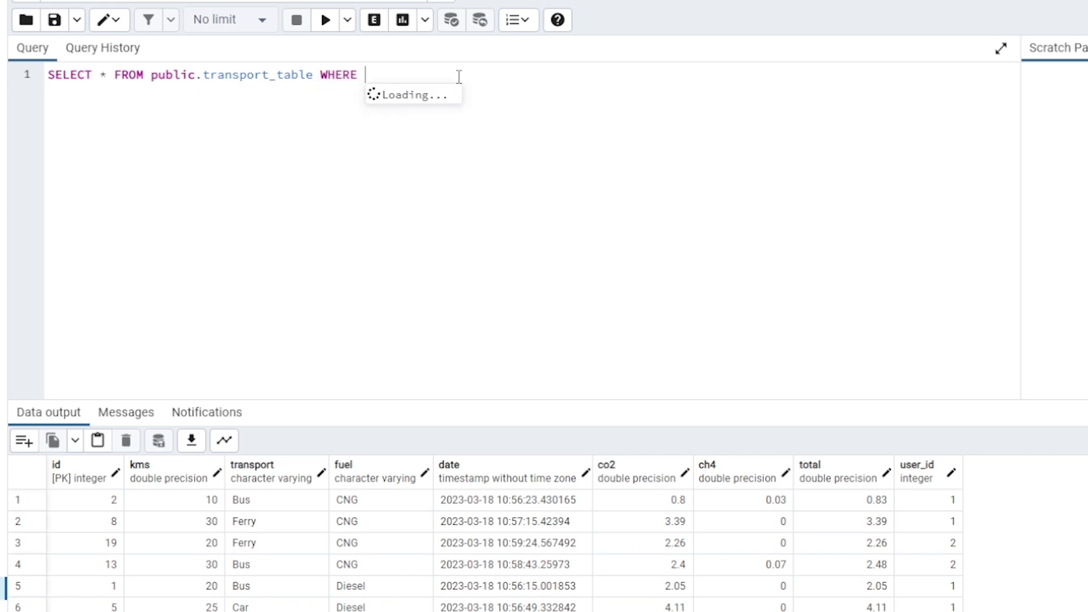
type(" fuel")
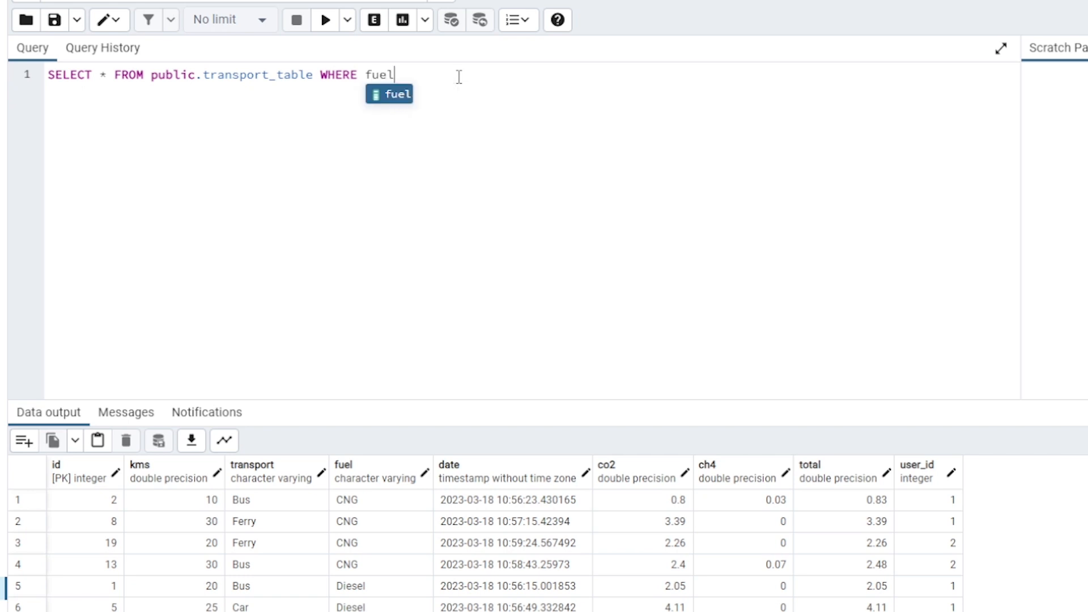
type("='d")
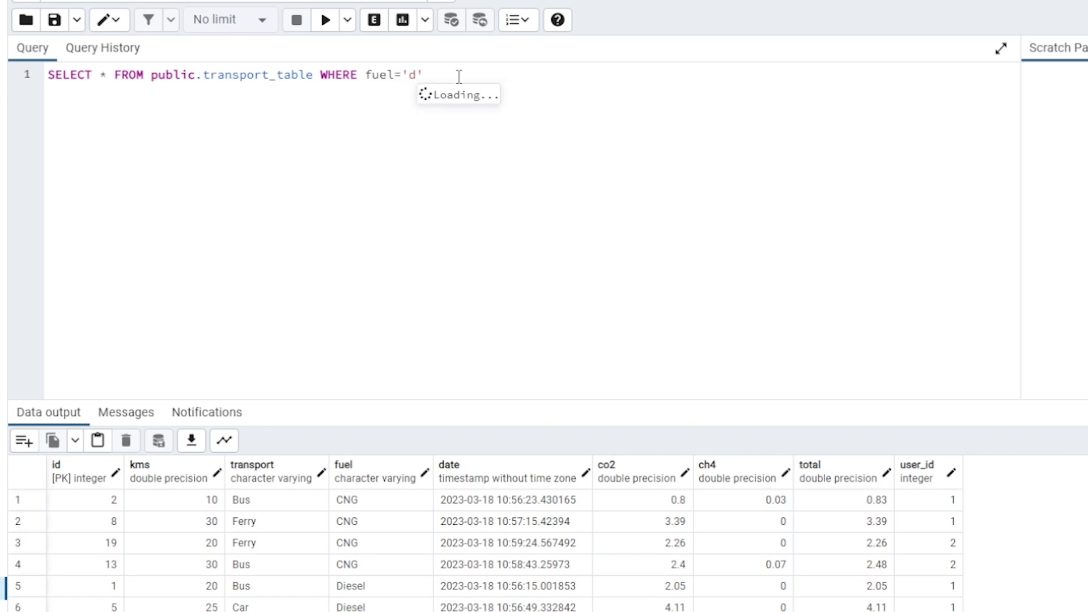
Complete the WHERE clause with the condition fuel='Diesel' and run the query
key("BackSpace")
type("Diese")
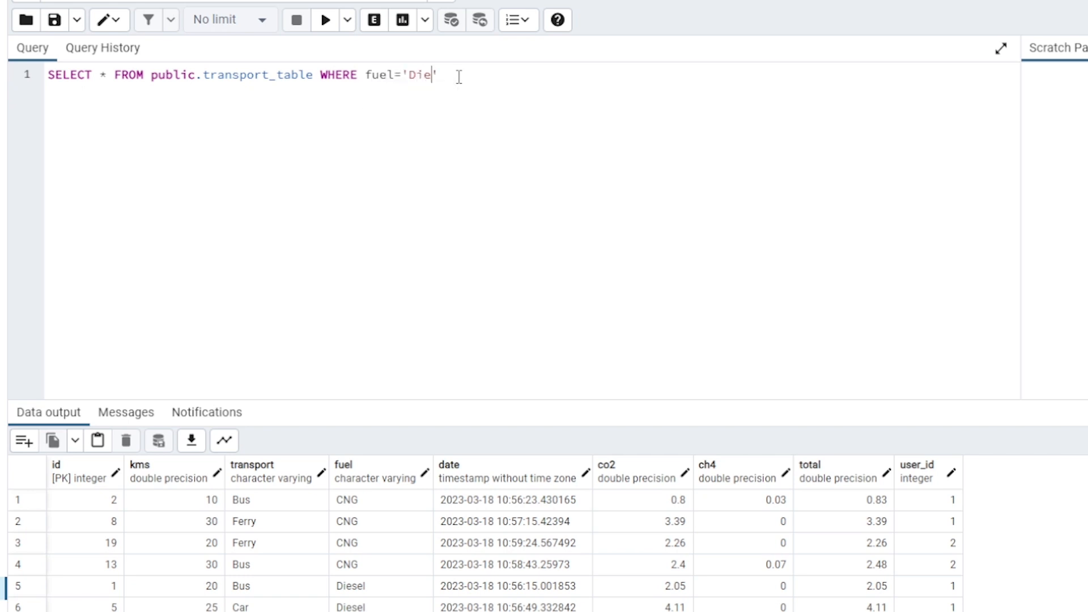
type("l")
left_click(326, 24)
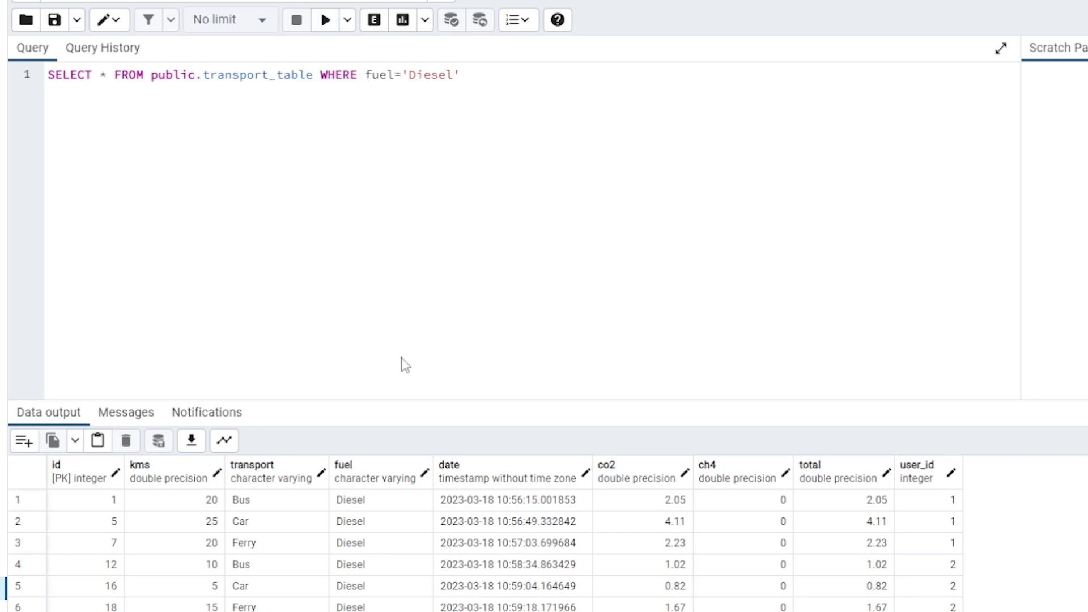
Enlarge the query results area by shrinking the SQL editor to about half its height
left_click_drag(423, 401, 419, 343)
left_click_drag(412, 293, 413, 223)
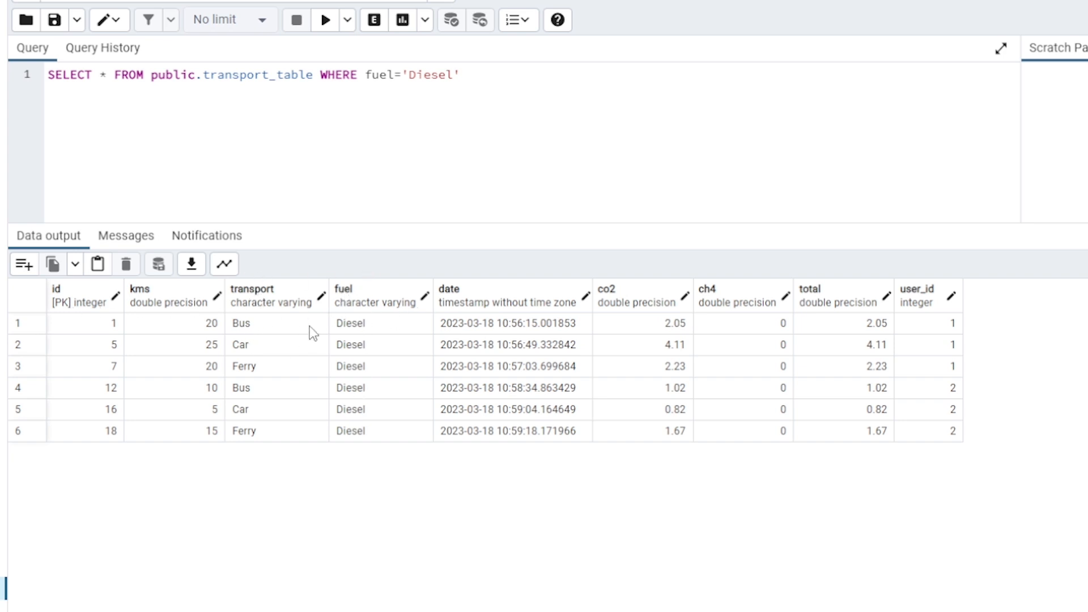
Extend the WHERE clause with AND transport='Car' and run the query
left_click(475, 76)
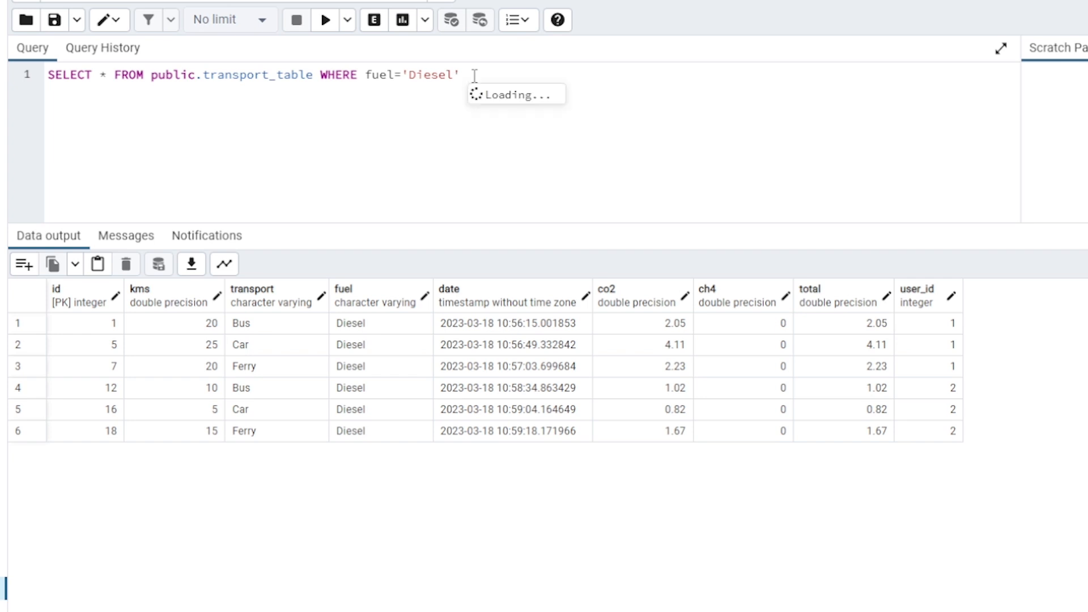
type("AND ")
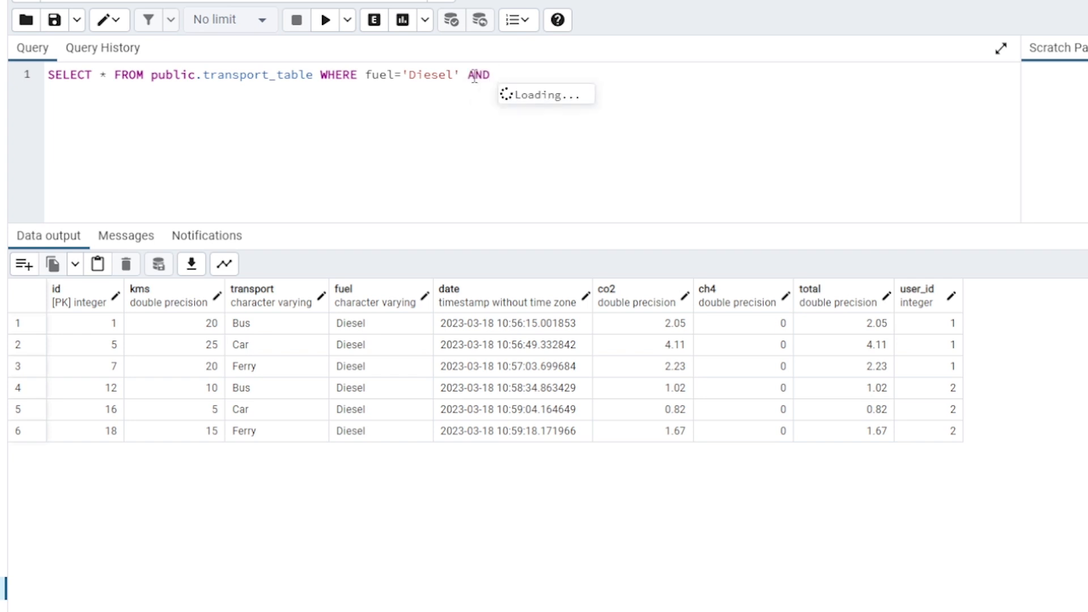
type("tra")
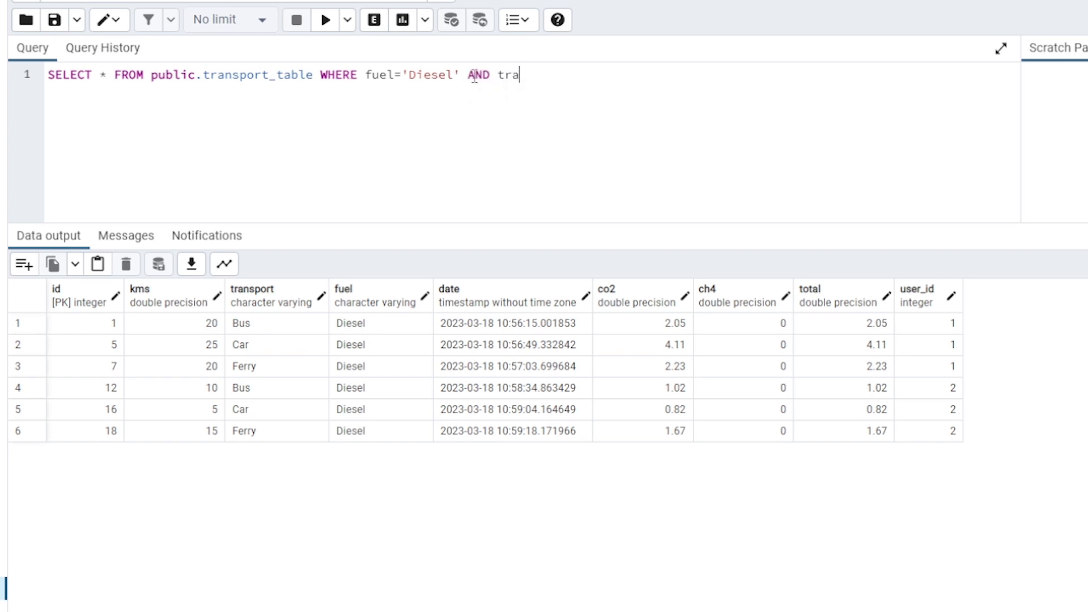
type("snp")
key("BackSpace")
key("BackSpace")
key("BackSpace")
type("nstp")
key("BackSpace")
key("BackSpace")
key("Return")
type("=")
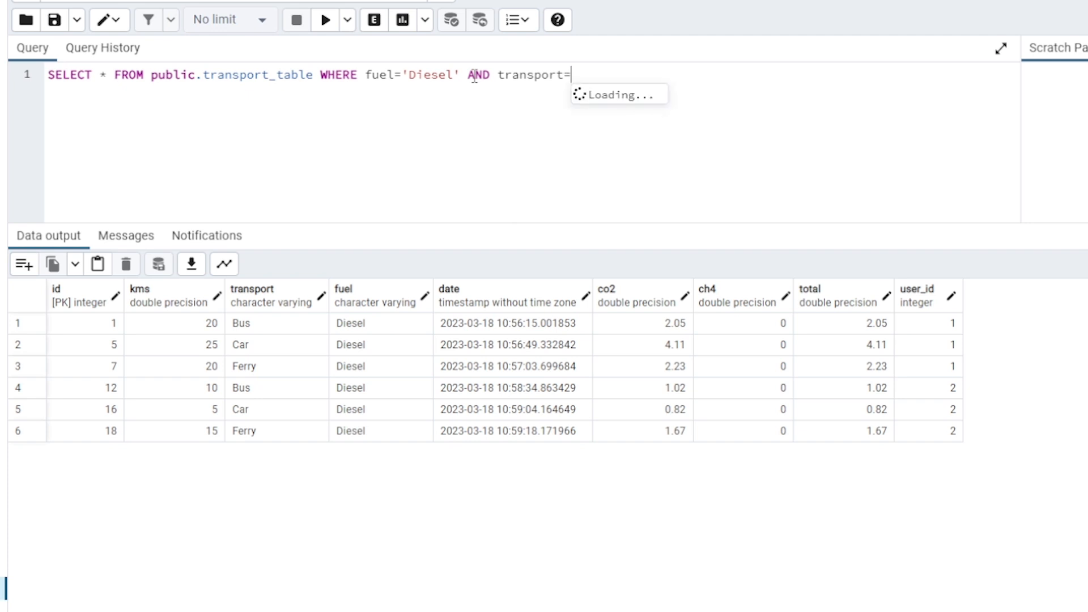
type("'Car")
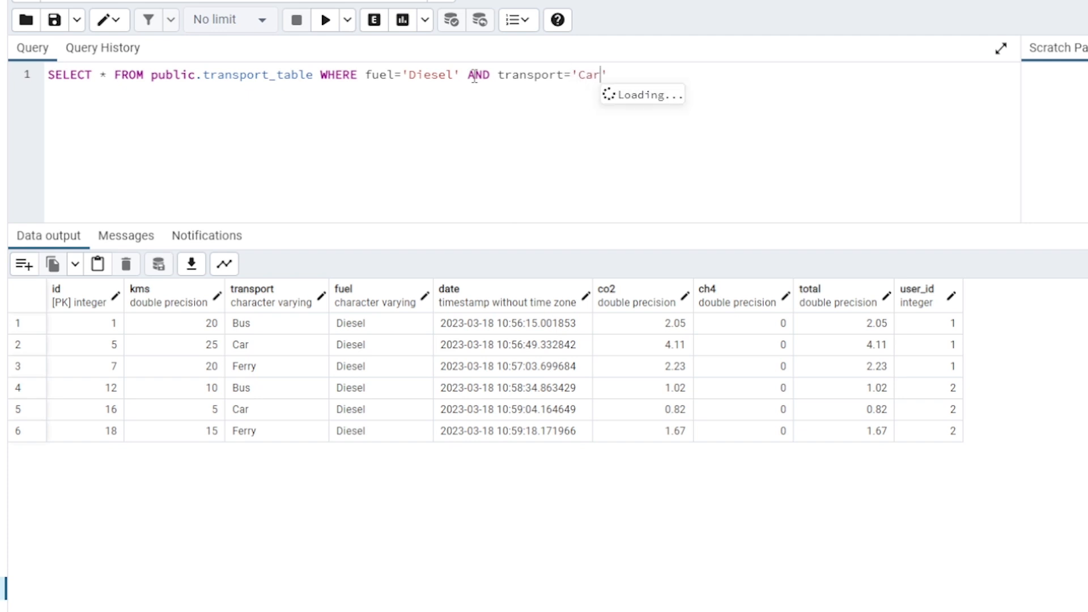
left_click(327, 21)
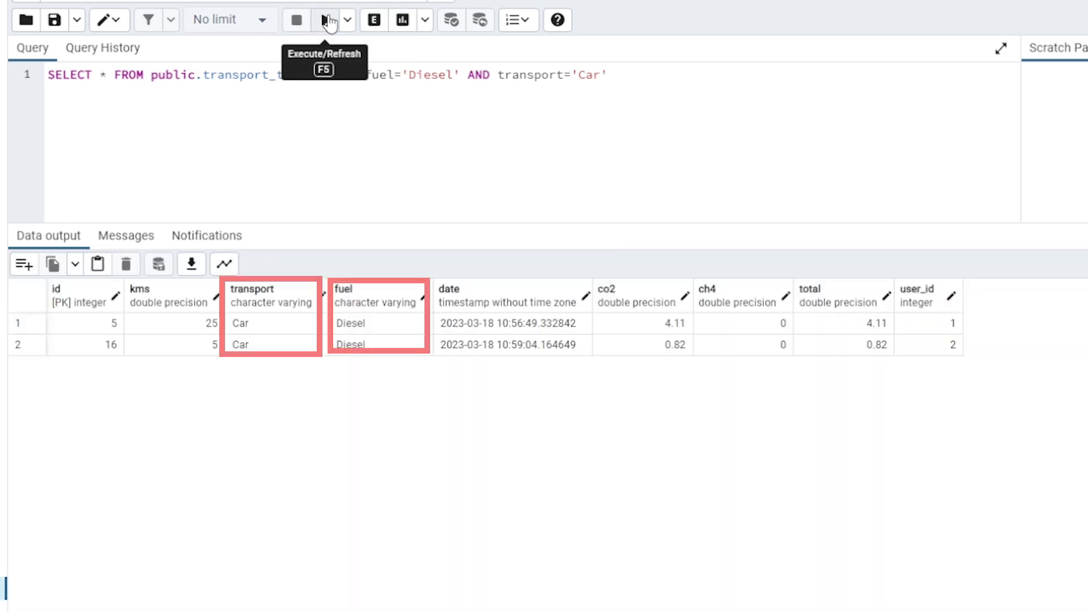
Expand the transport condition to (transport='Car' or transport='Motorbike') in parentheses and run the query
left_click(499, 76)
type("(")
left_click(628, 78)
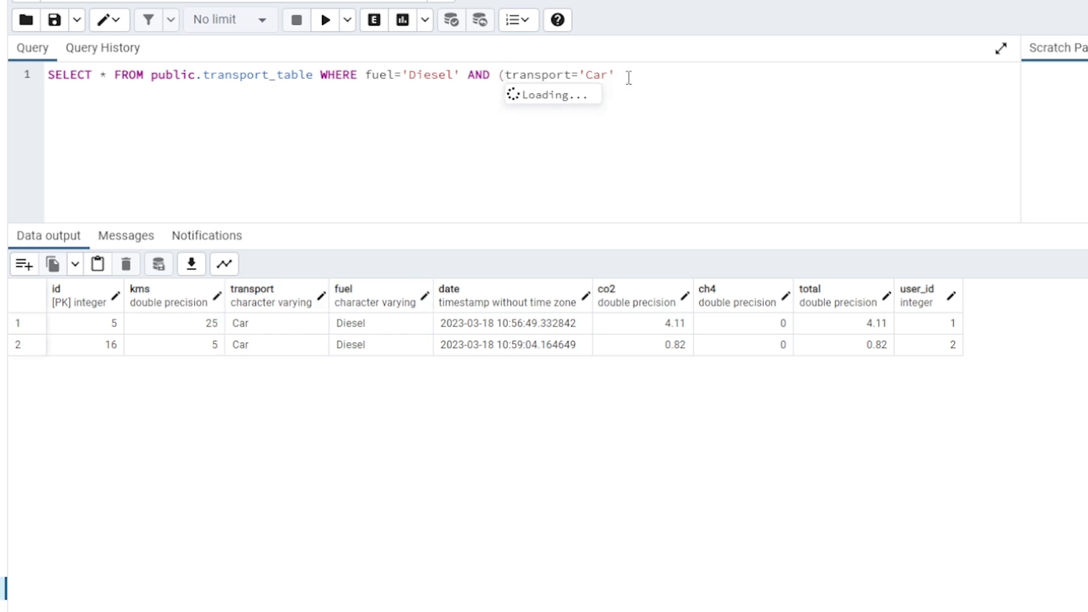
type("or ")
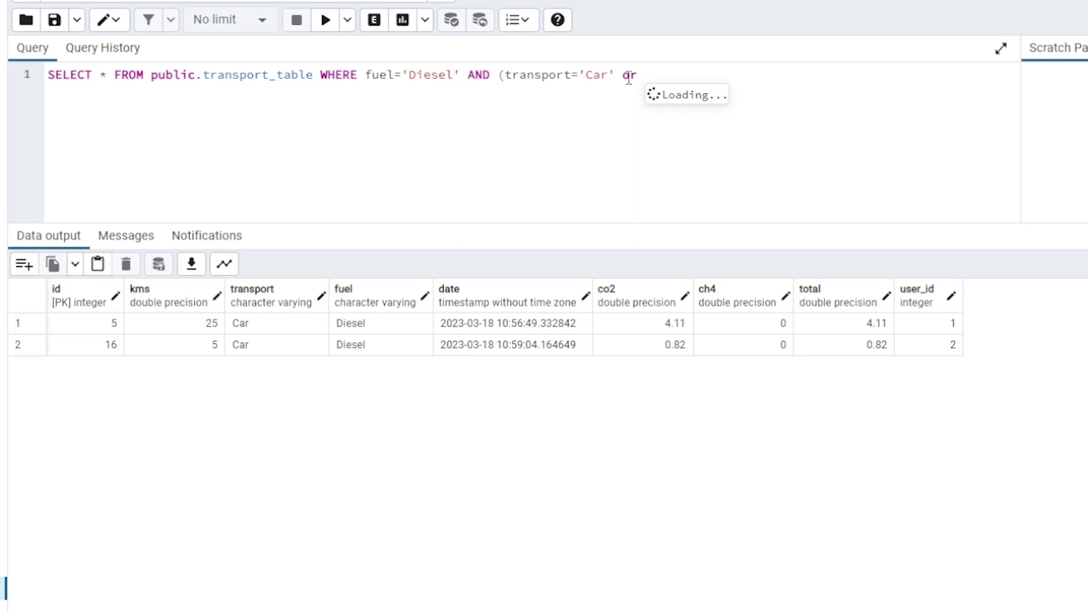
type("transport")
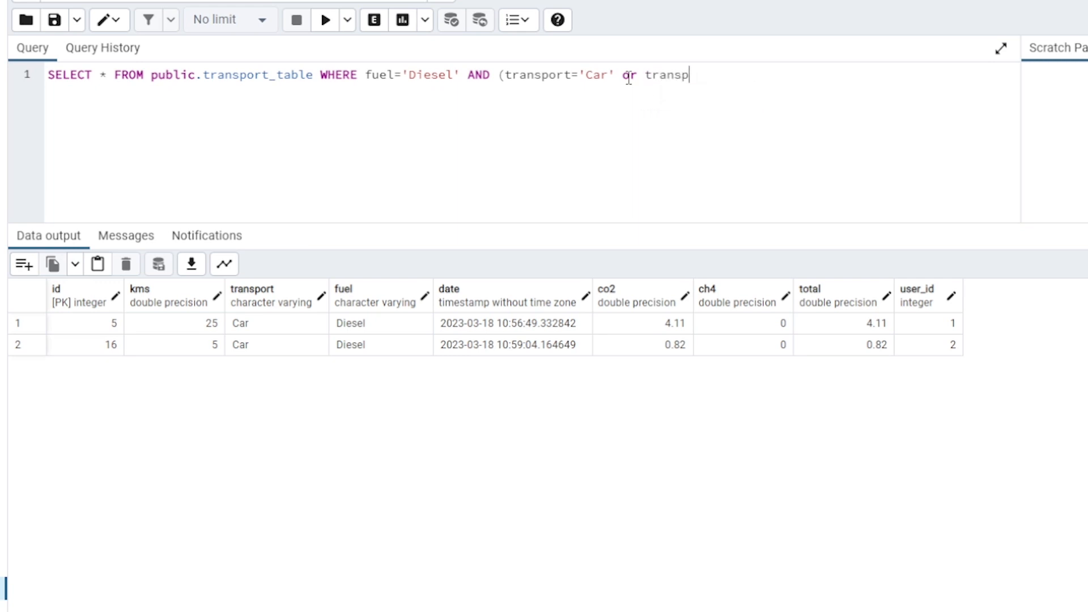
type("=")
type("'Mo")
type("tor")
key("BackSpace")
type("rbike'")
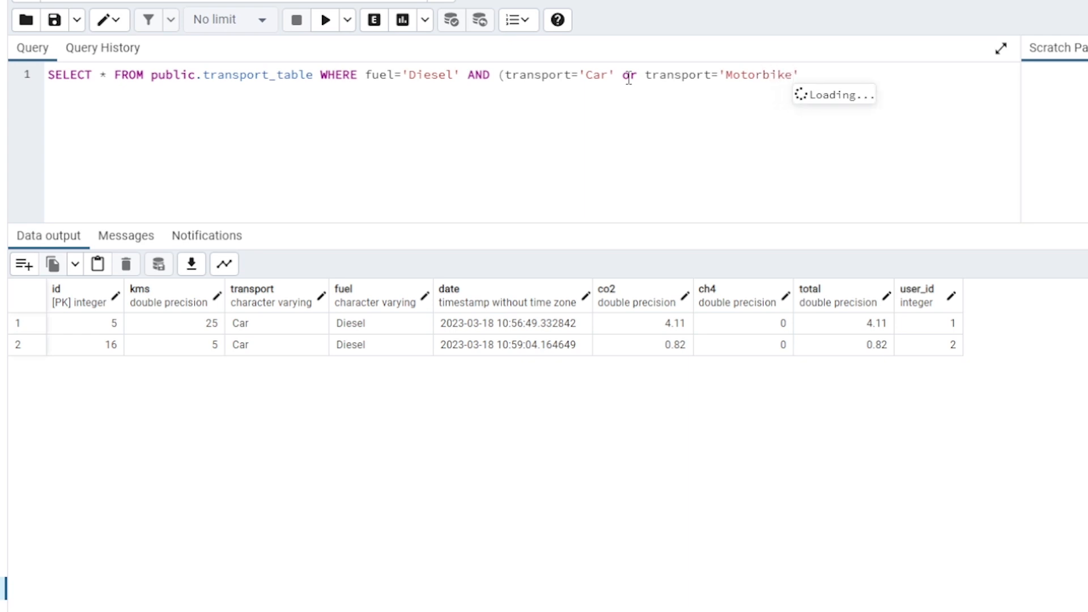
type(")")
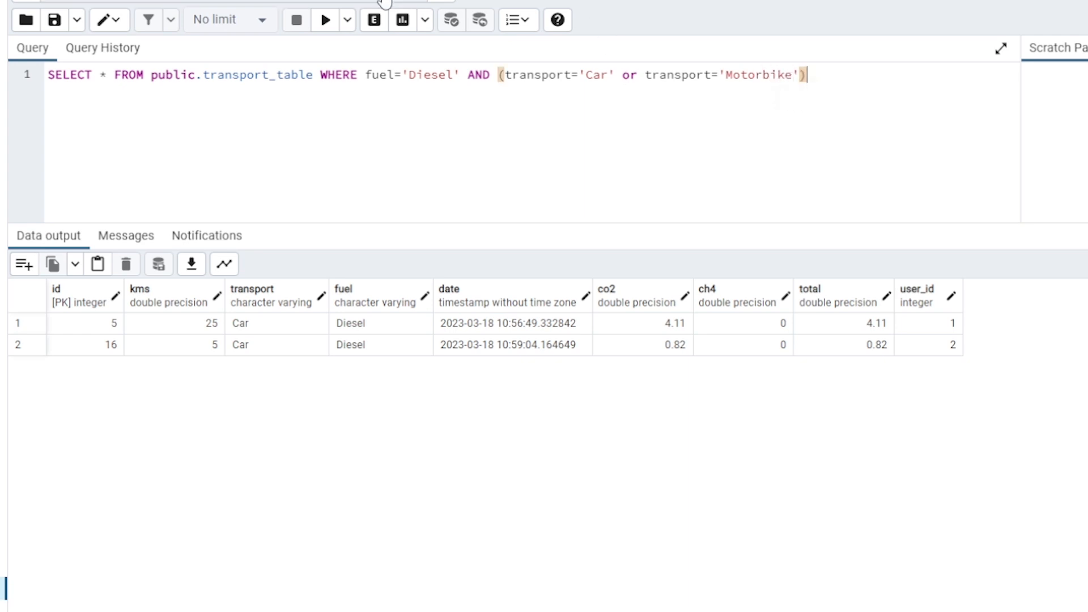
left_click(327, 21)
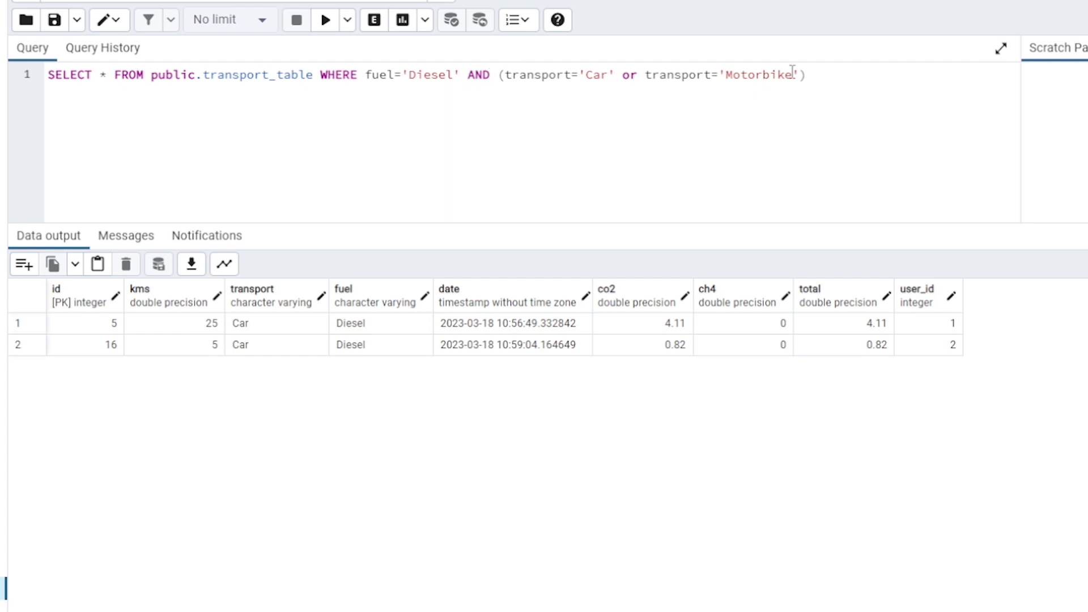
Replace Motorbike with Ferry in the second transport condition and run the query
left_click_drag(792, 75, 727, 78)
type("Ferry")
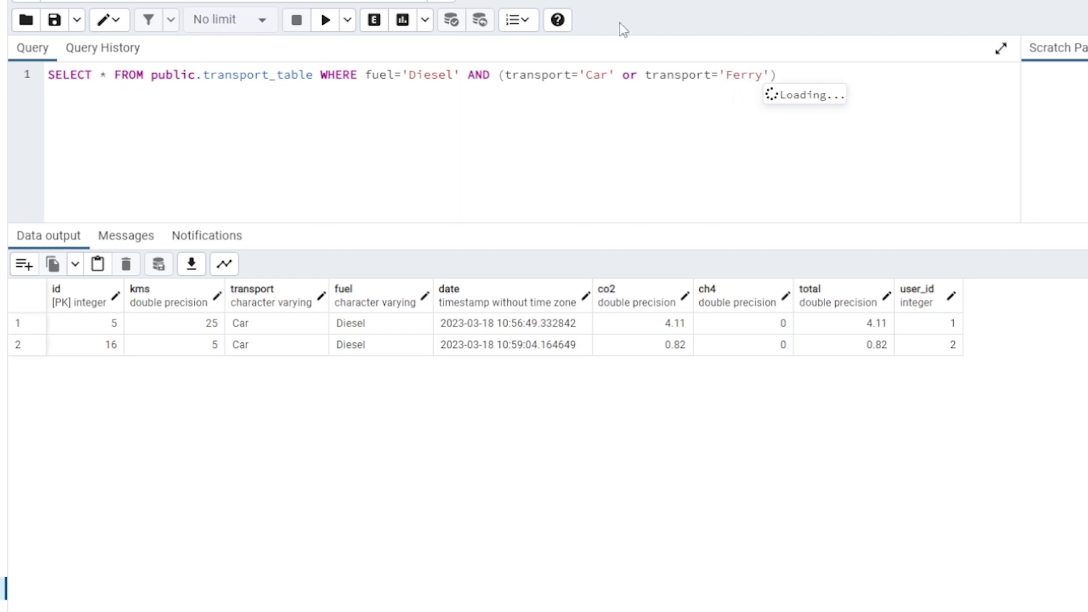
left_click(326, 21)
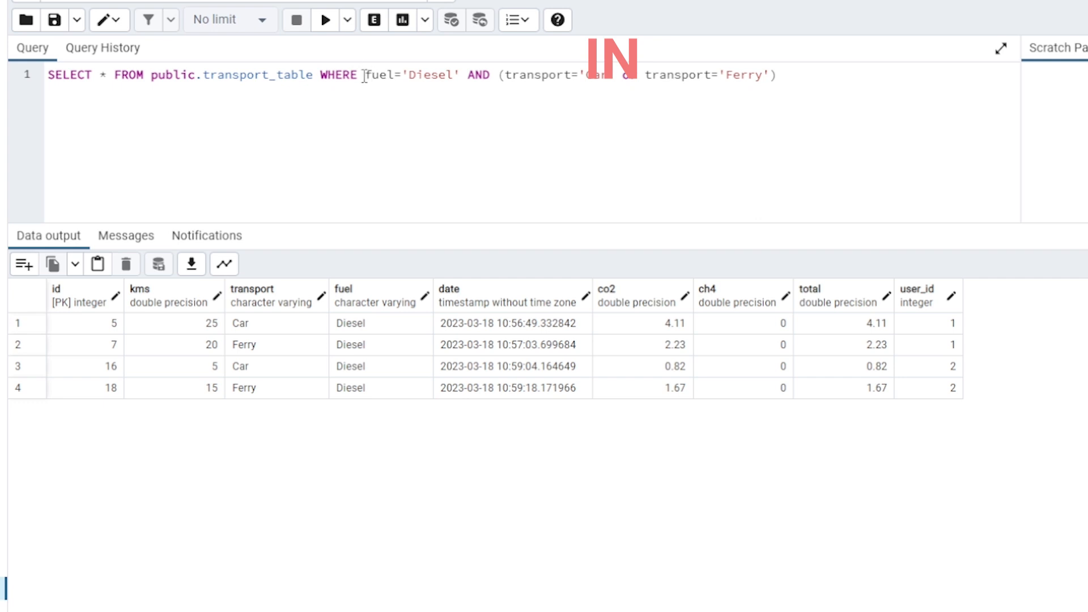
Replace all conditions after WHERE with transport IN('Car','Ferry') and run the query
left_click_drag(366, 74, 798, 74)
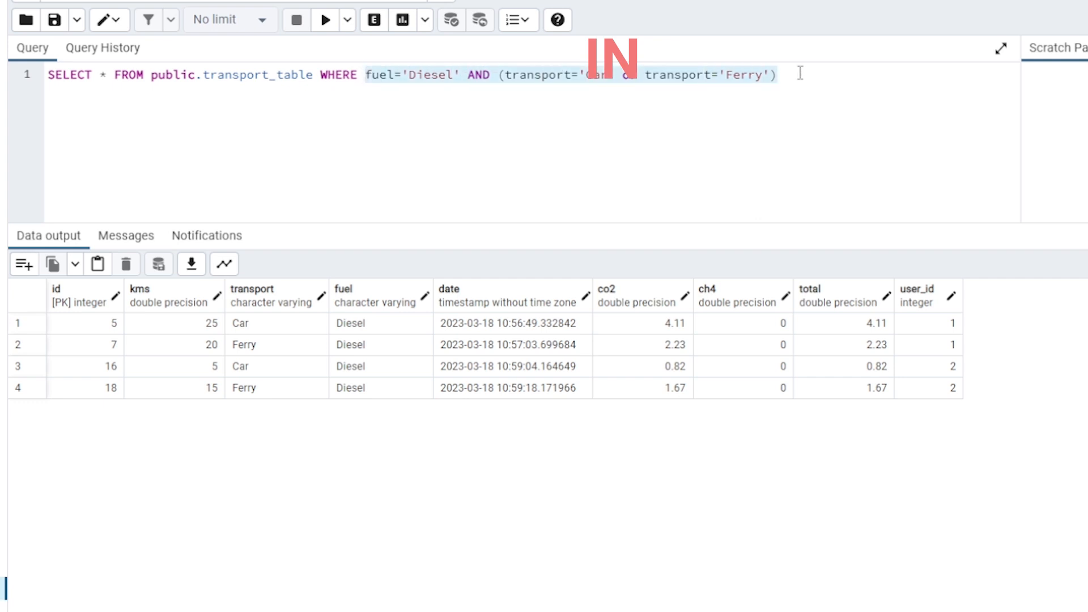
type("trans")
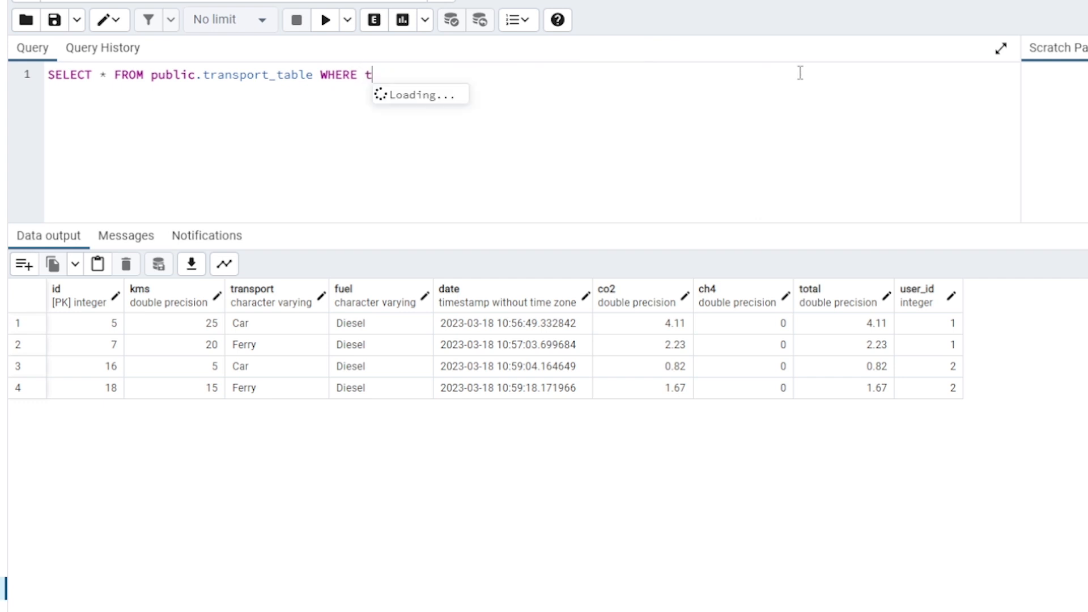
type("port")
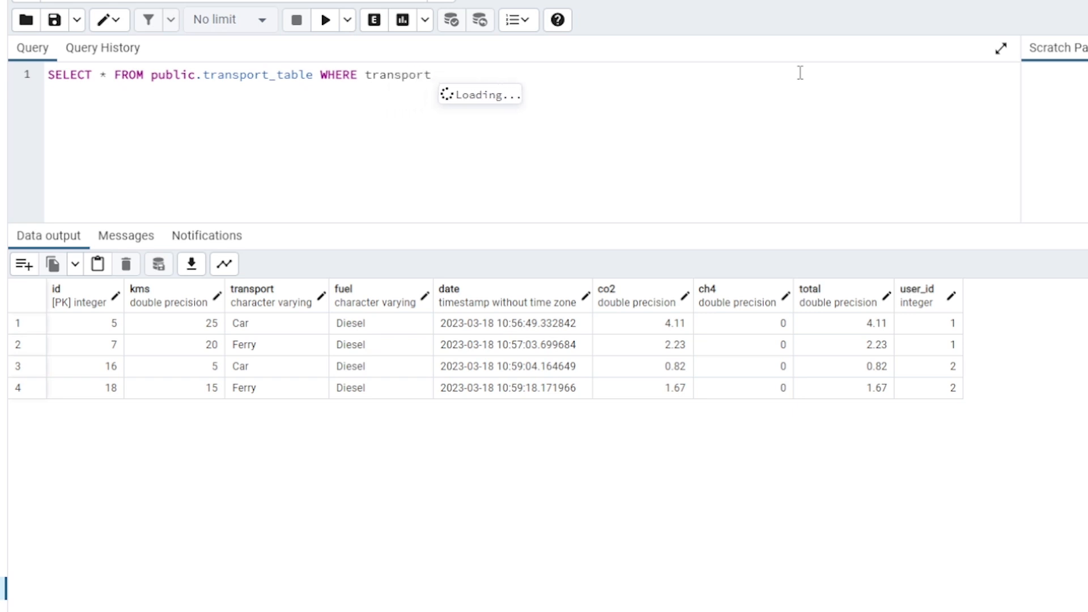
type(" IN")
type("('")
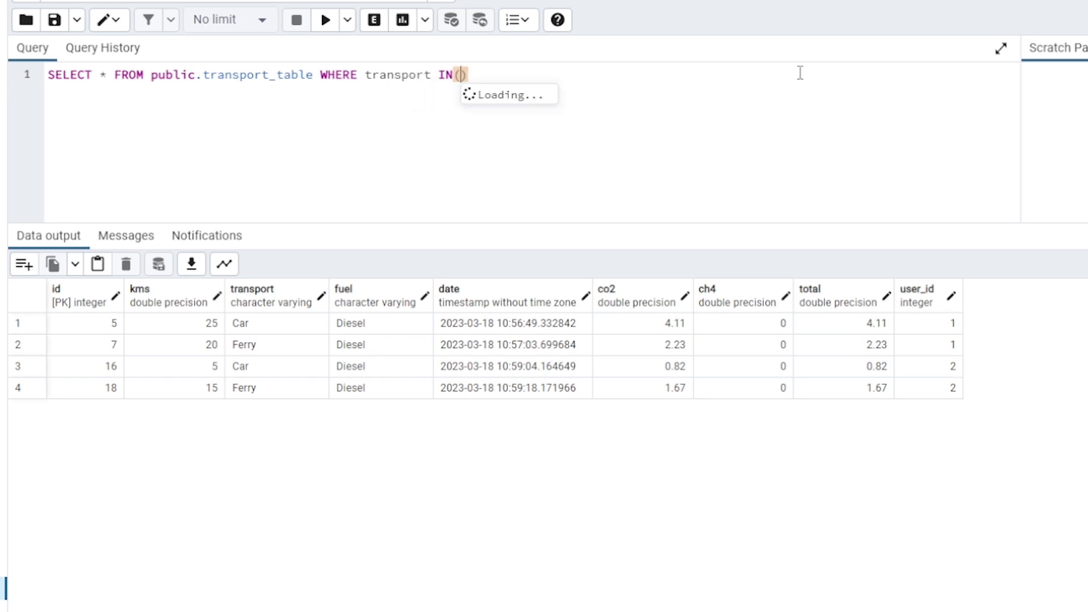
type("Car")
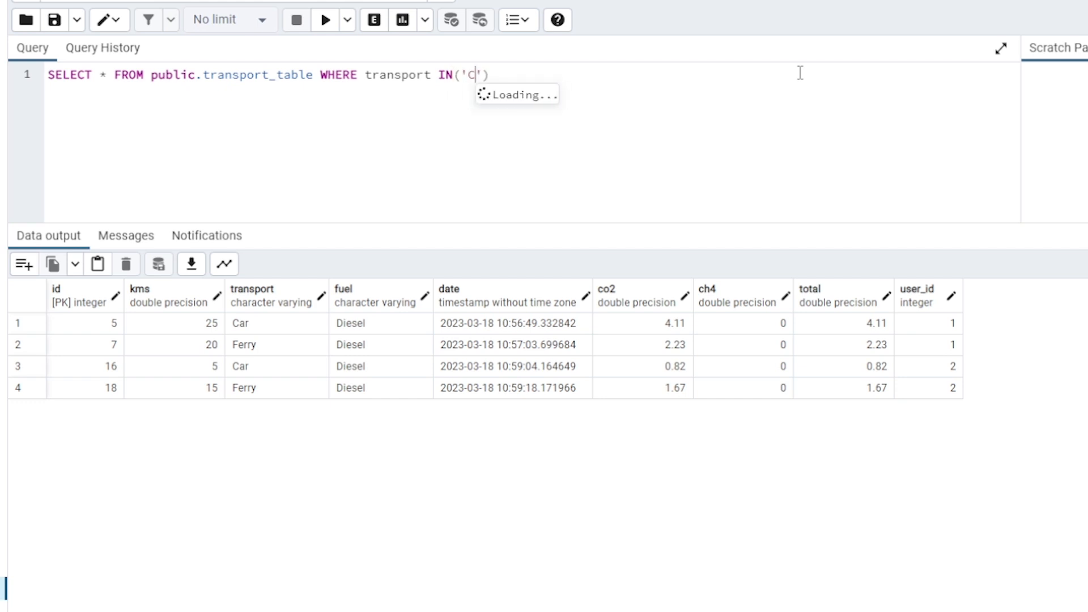
type("'")
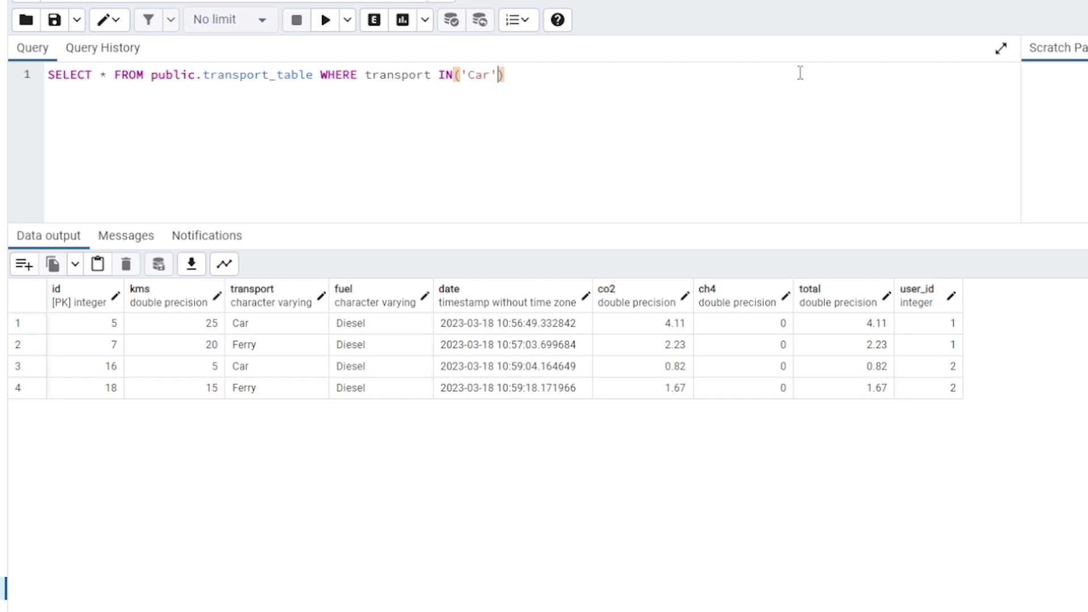
type(",'F")
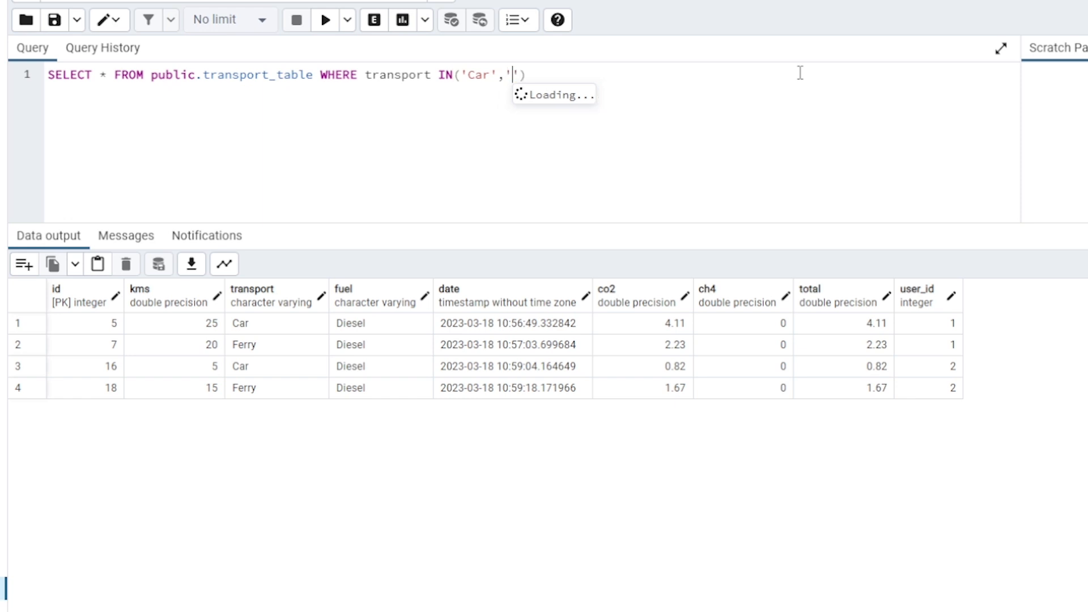
type("erry")
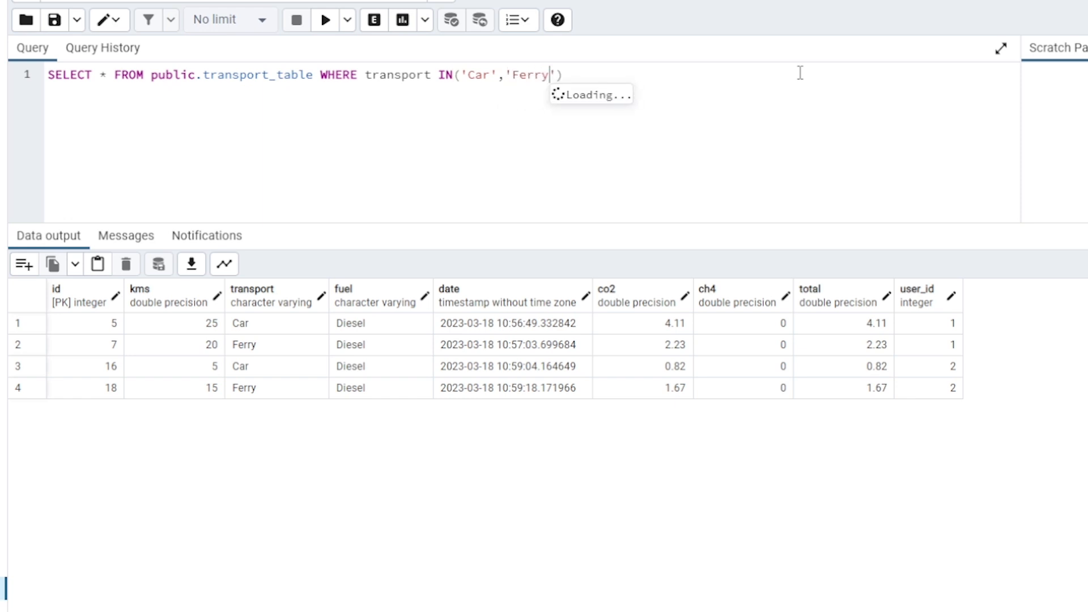
left_click(326, 20)
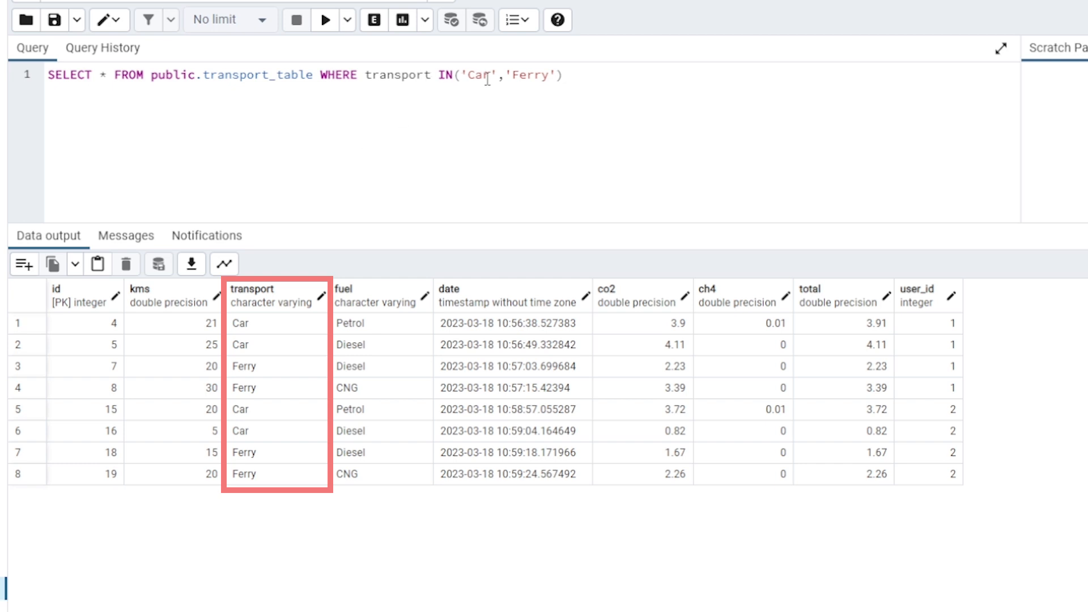
Append ORDER BY fuel after the IN condition and run the query
left_click(597, 85)
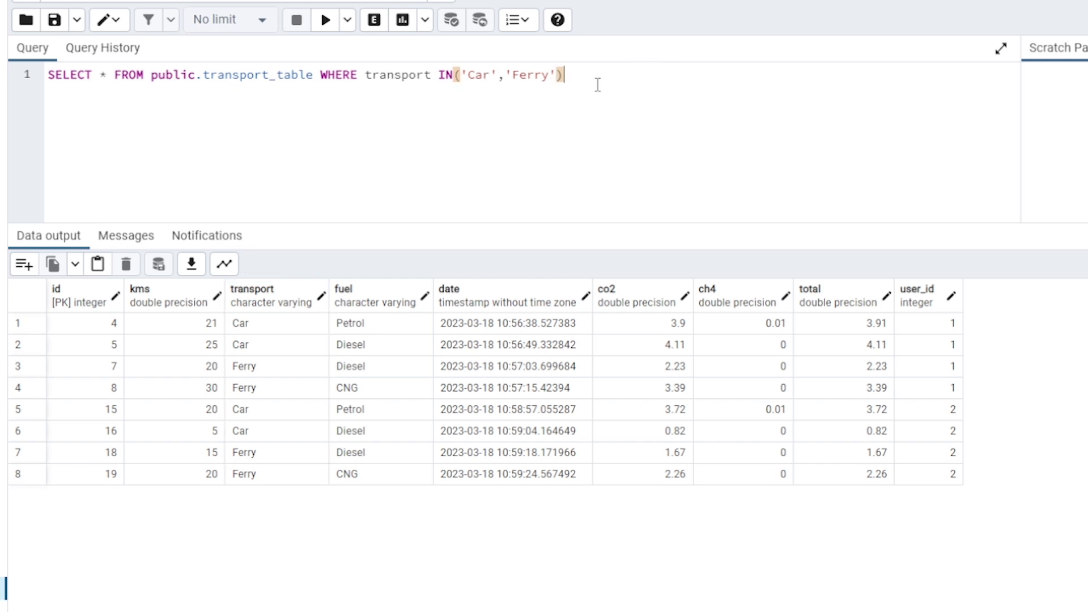
type("ORE")
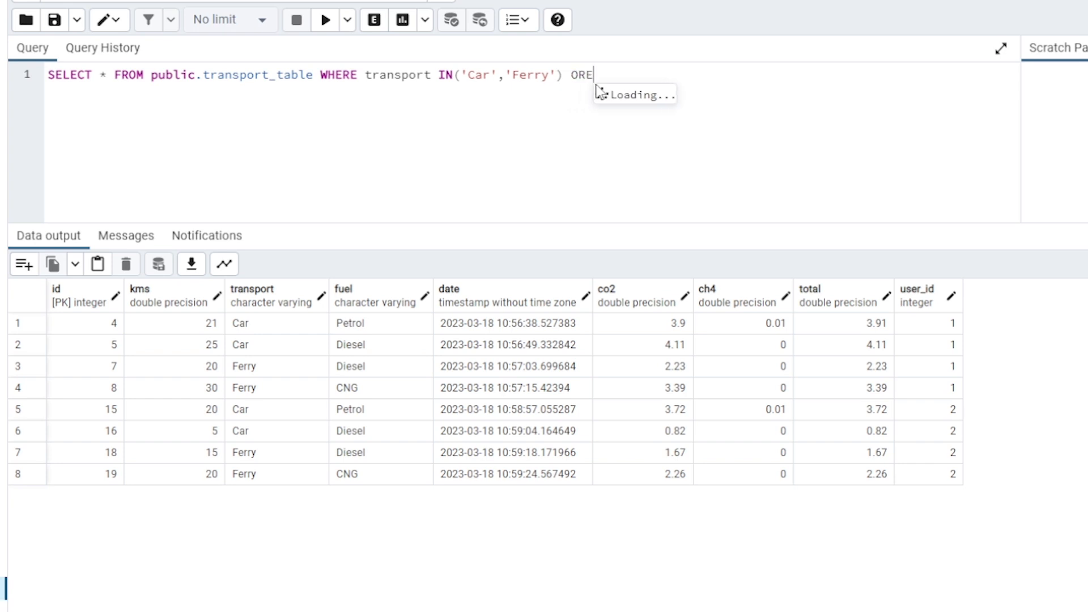
key("BackSpace")
type("DER ")
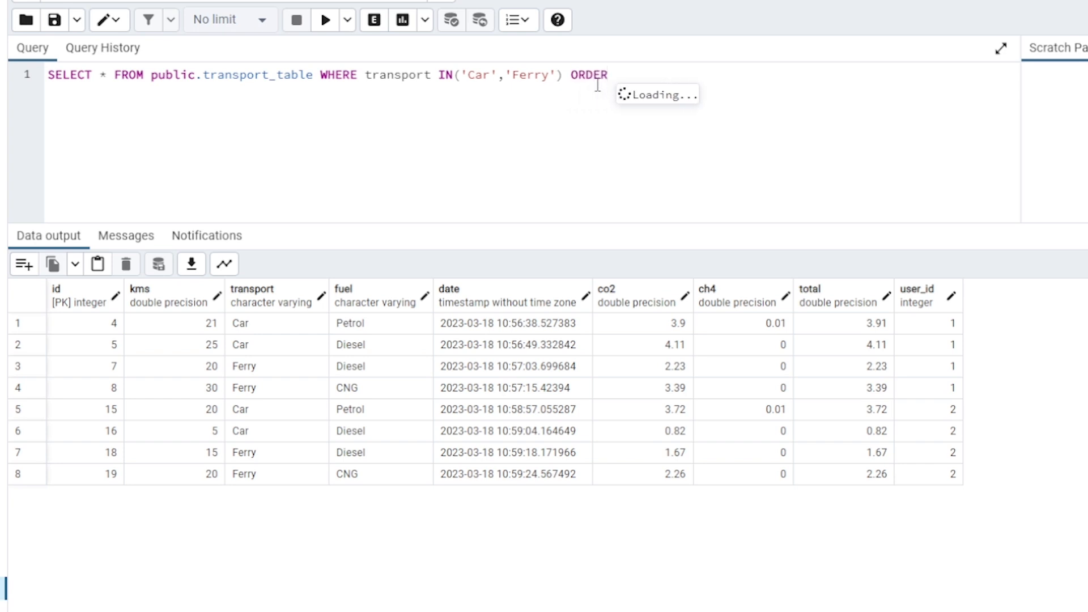
type("BY ")
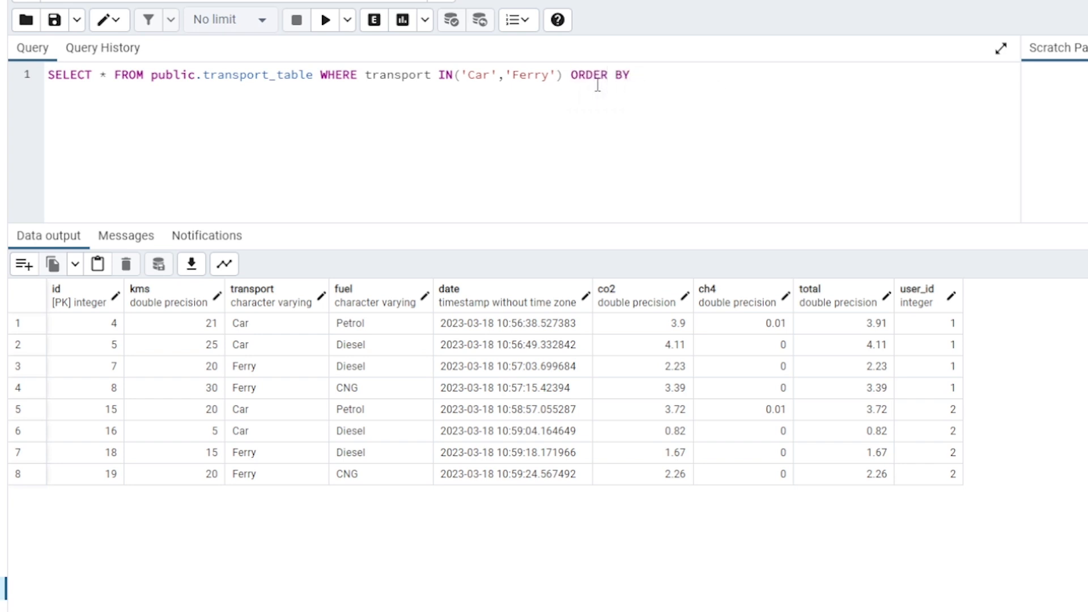
type("fueld")
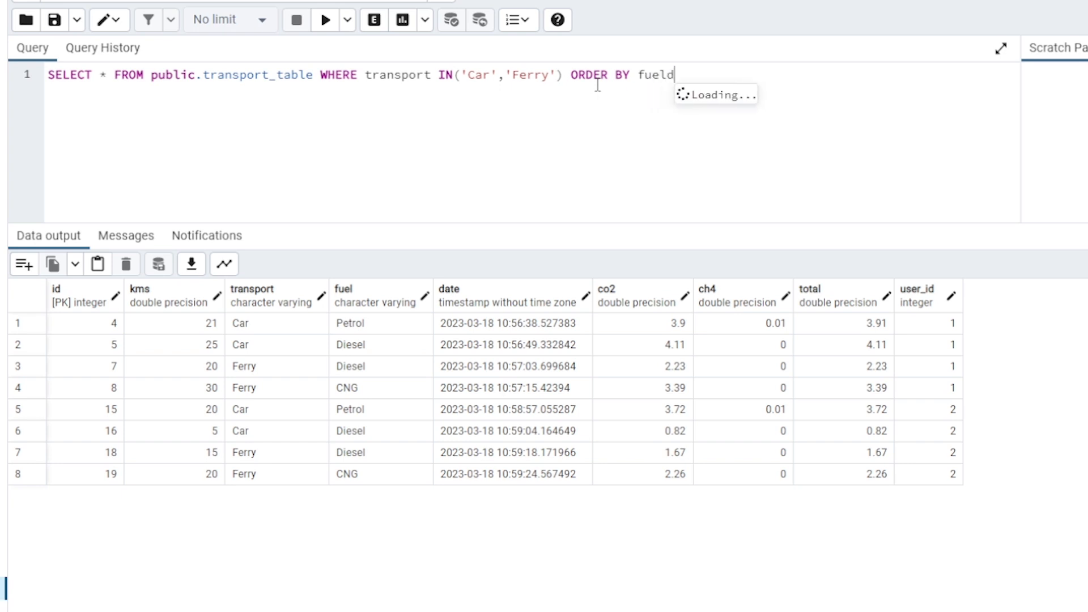
key("BackSpace")
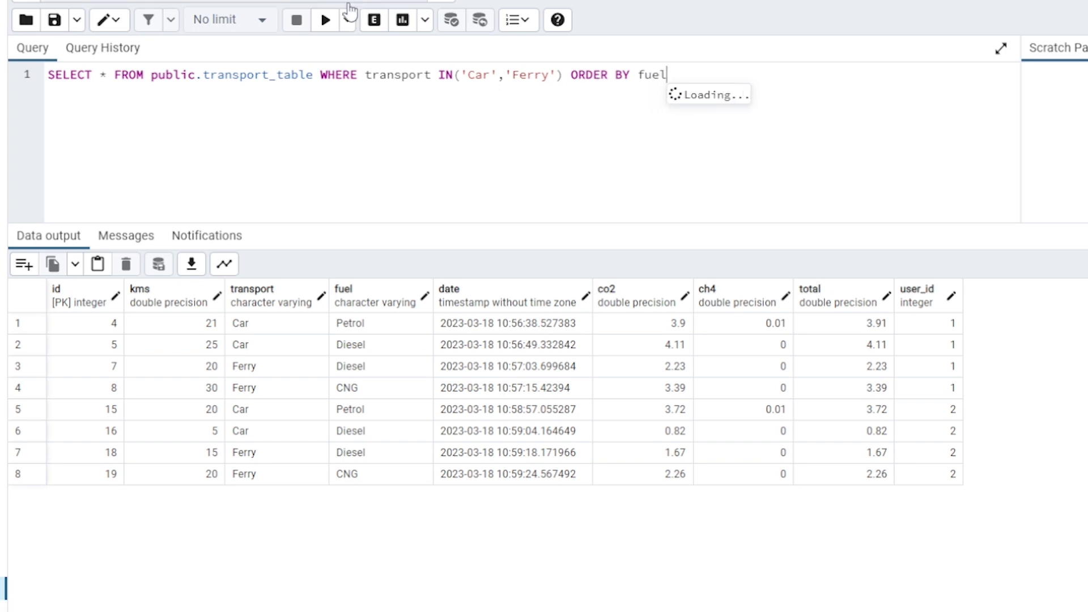
left_click(327, 21)
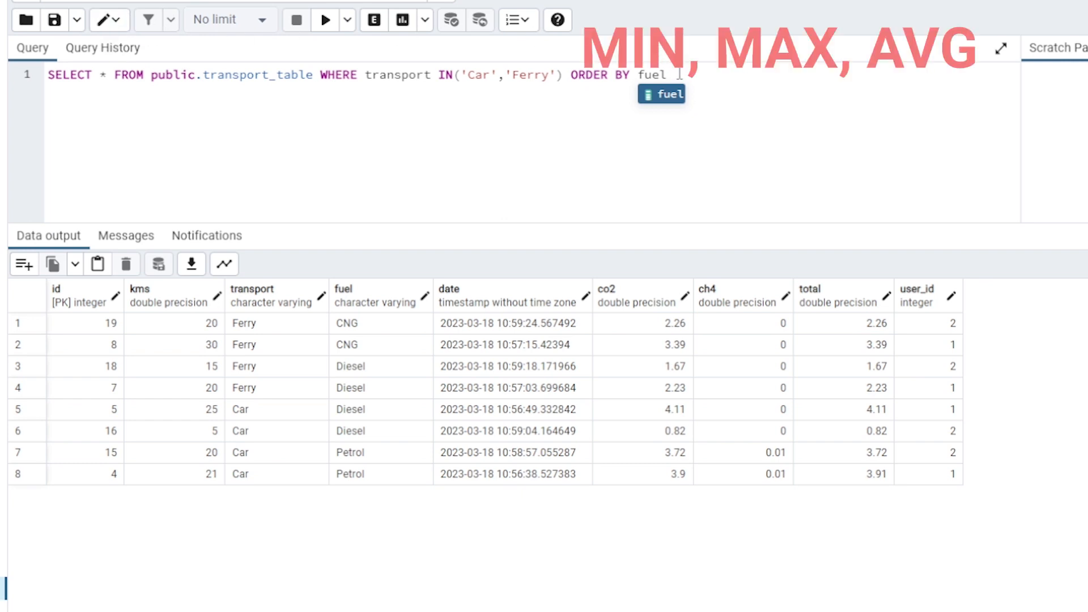
Delete the WHERE and ORDER BY clauses, leaving only SELECT * FROM public.transport_table
left_click_drag(666, 75, 318, 75)
key("BackSpace")
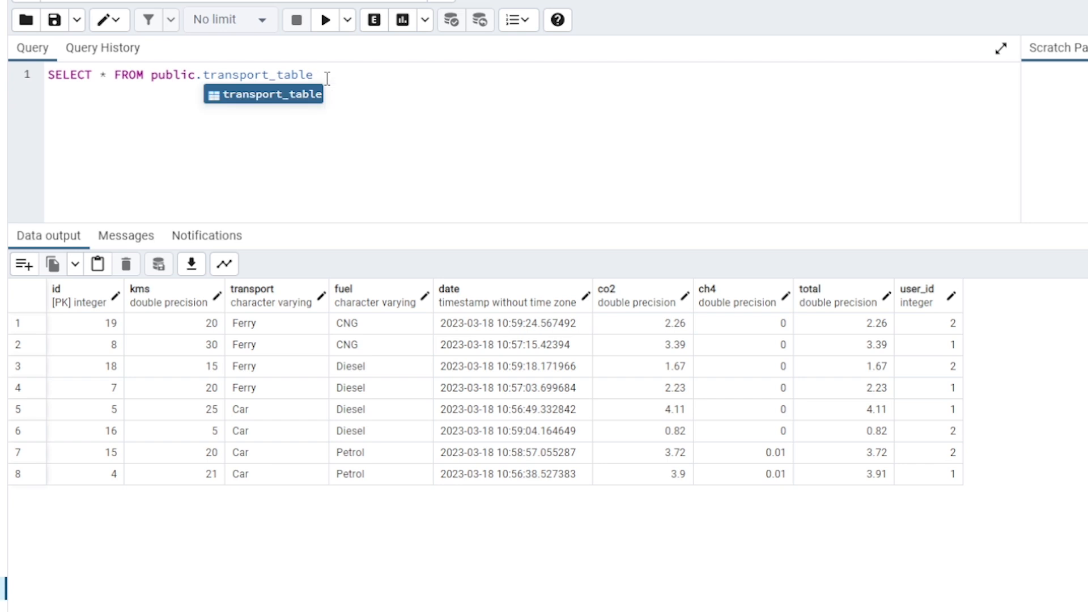
key("BackSpace")
Replace the asterisk in the SELECT list with MAX(kms) and run the query
left_click(103, 75)
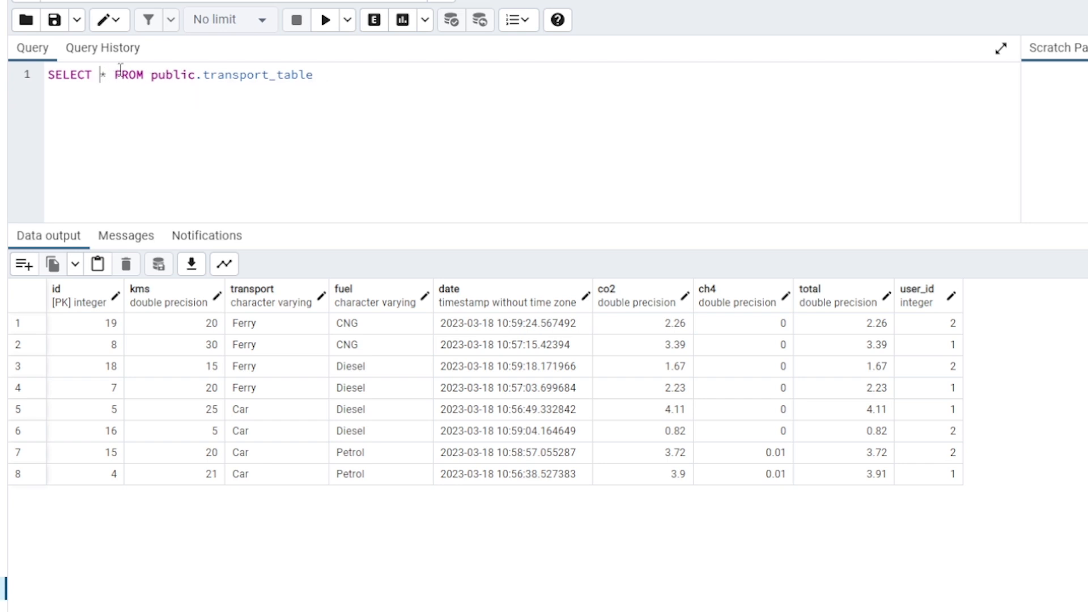
key("Delete")
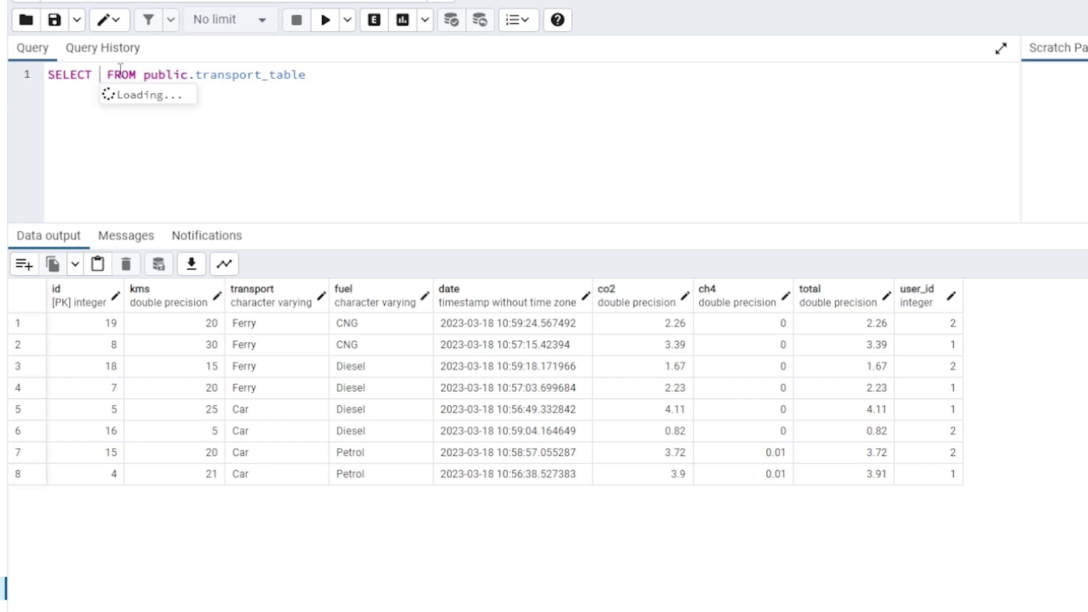
type("MAX")
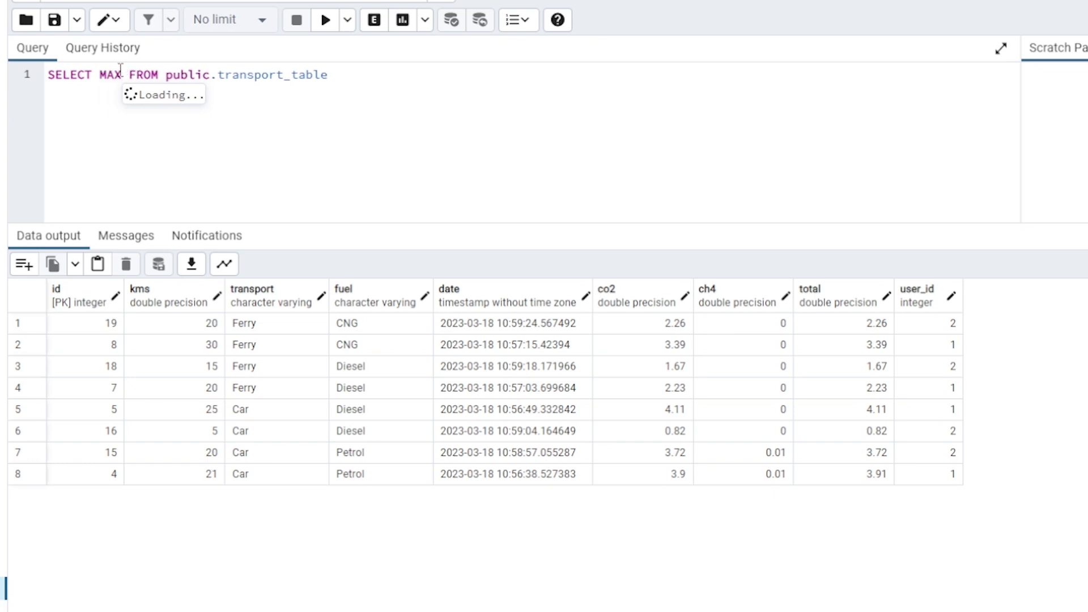
type("(kms")
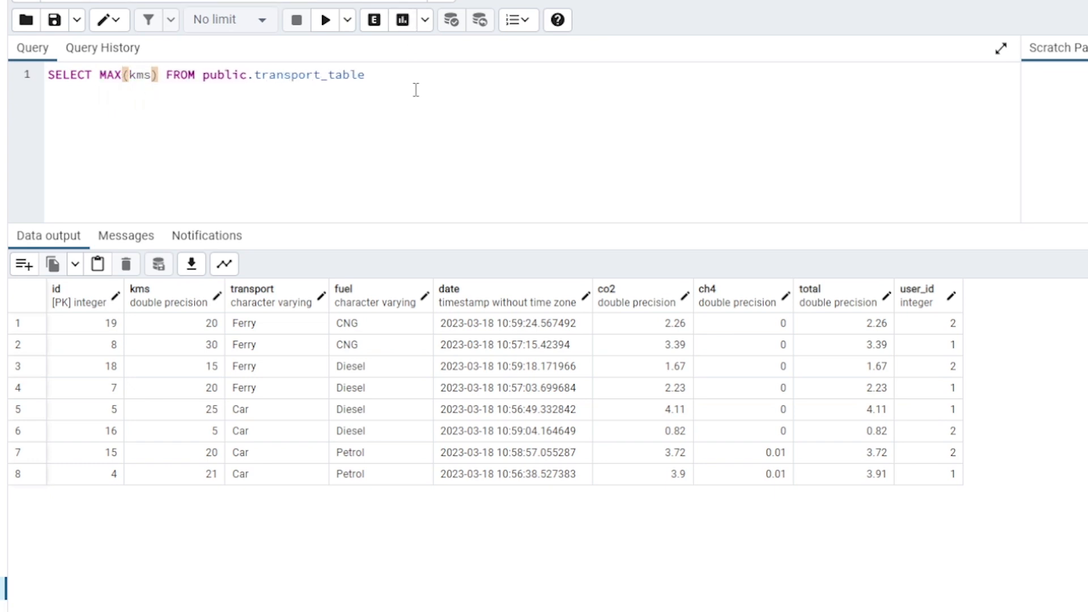
left_click(326, 21)
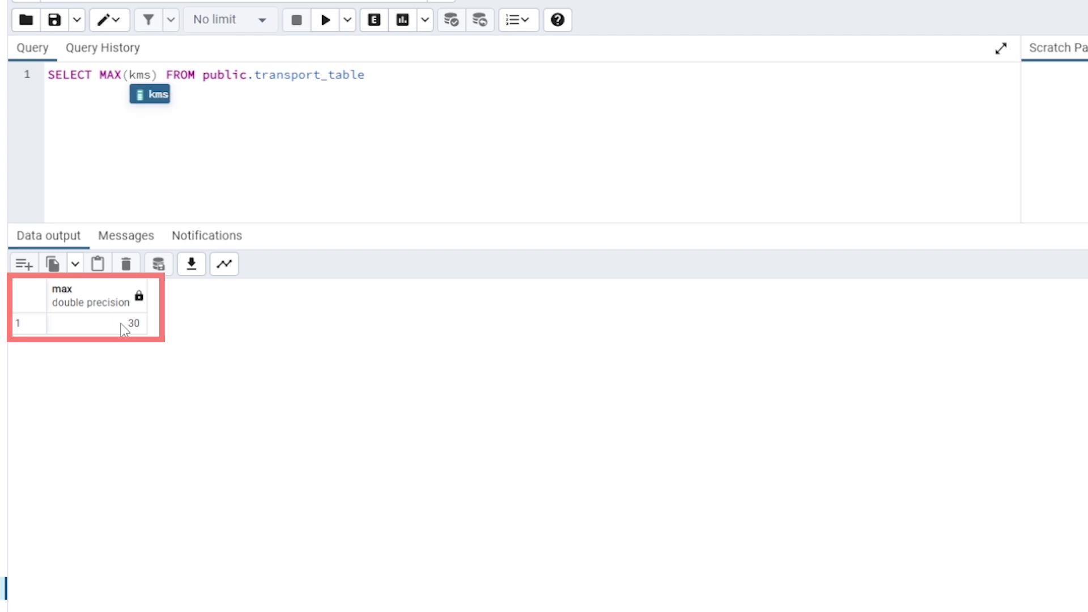
Change the aggregate function on kms from MAX to AVG and run the query
left_click(123, 74)
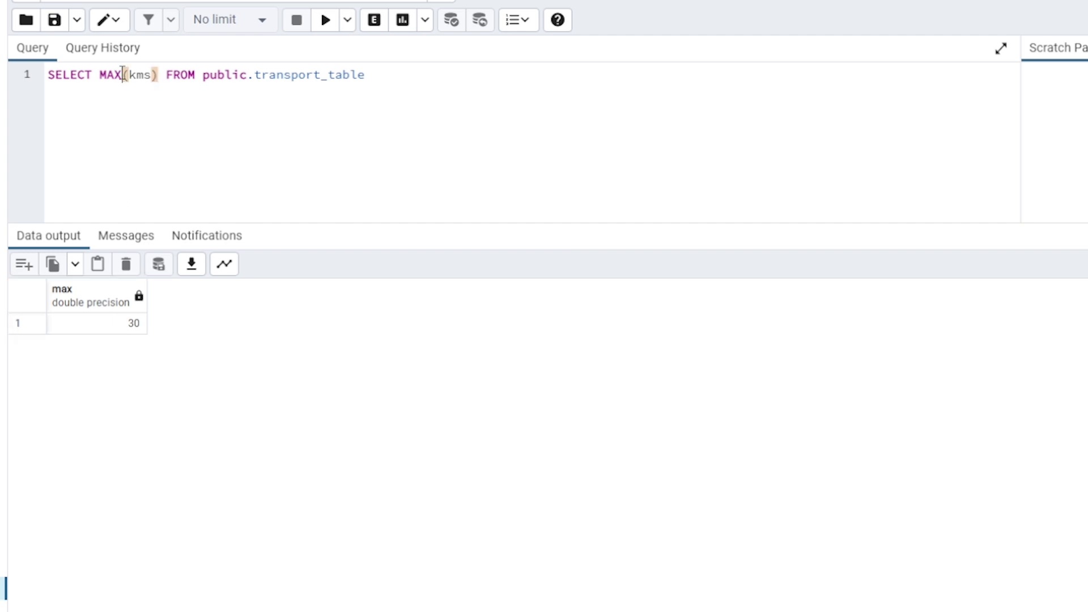
key("BackSpace")
key("BackSpace")
key("BackSpace")
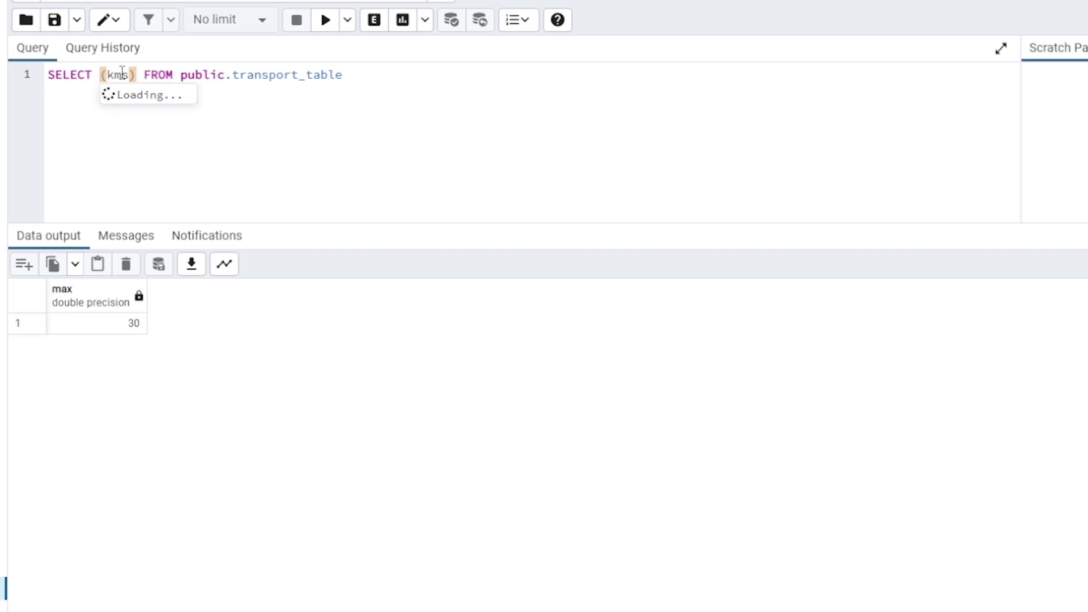
type("AVG")
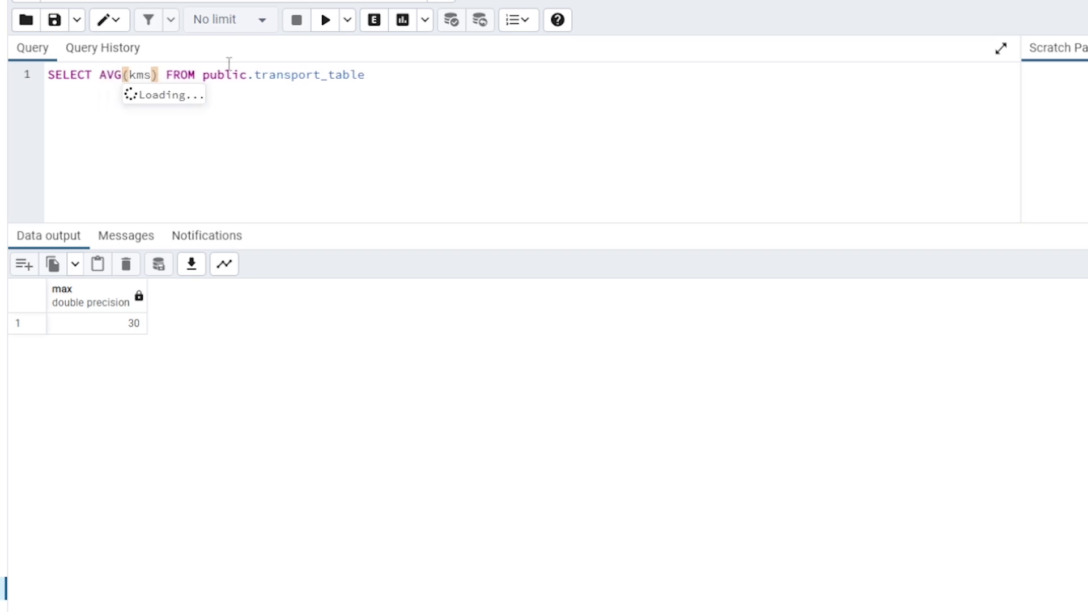
left_click(326, 22)
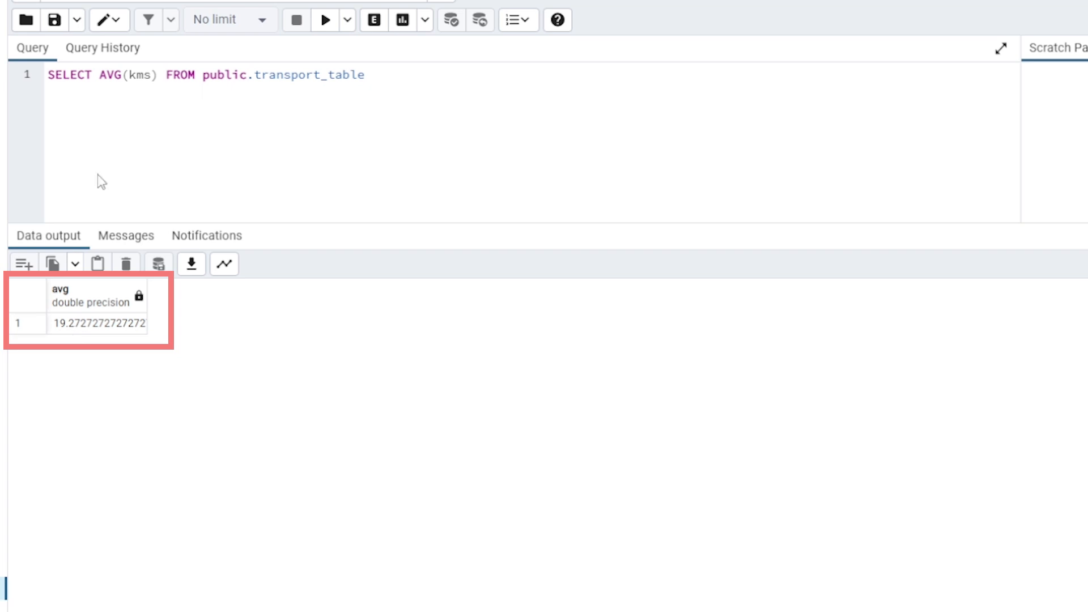
Wrap AVG(kms) in a ROUND function in the SELECT list and run the query
left_click(101, 75)
type("ROUND")
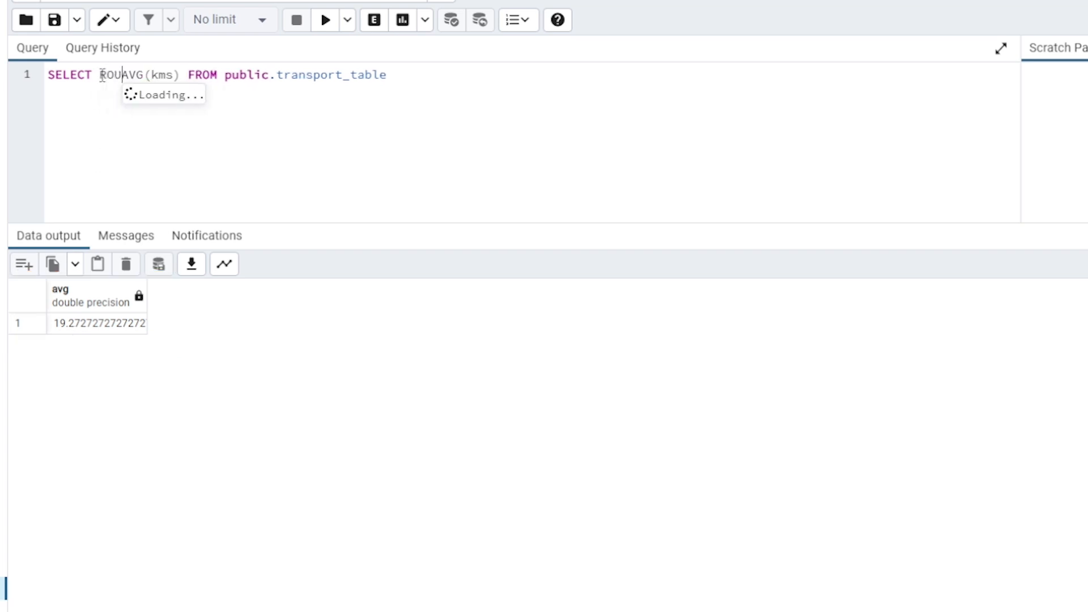
type("(")
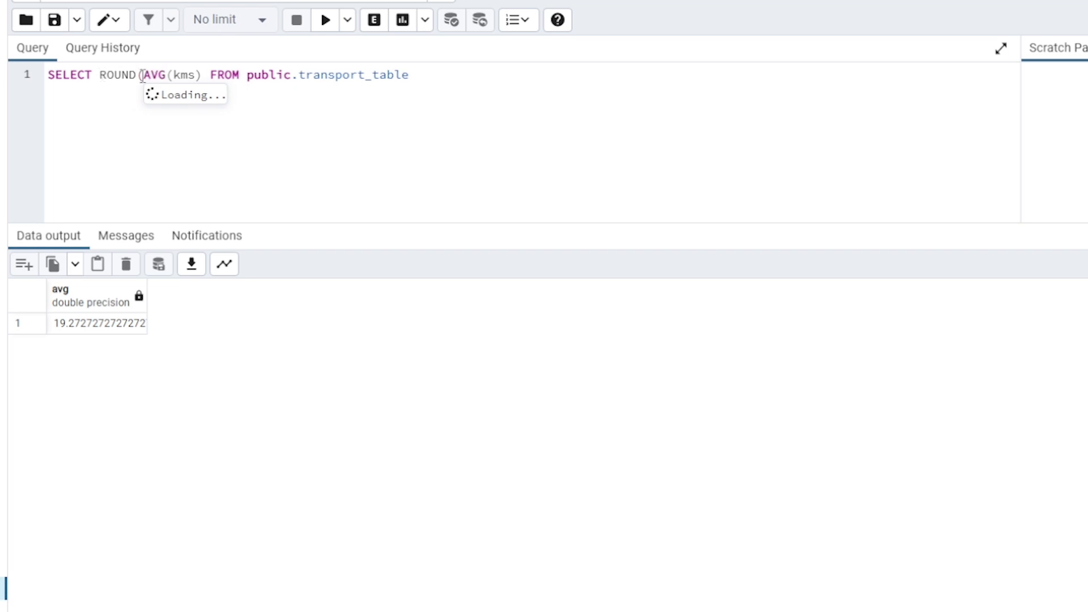
left_click(204, 74)
type(")")
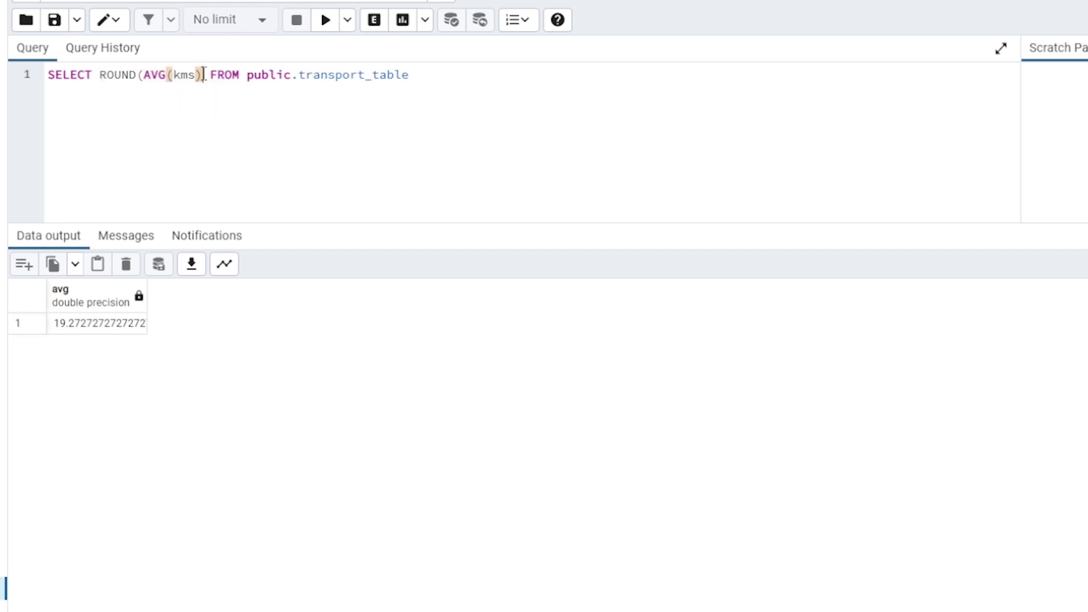
type(")")
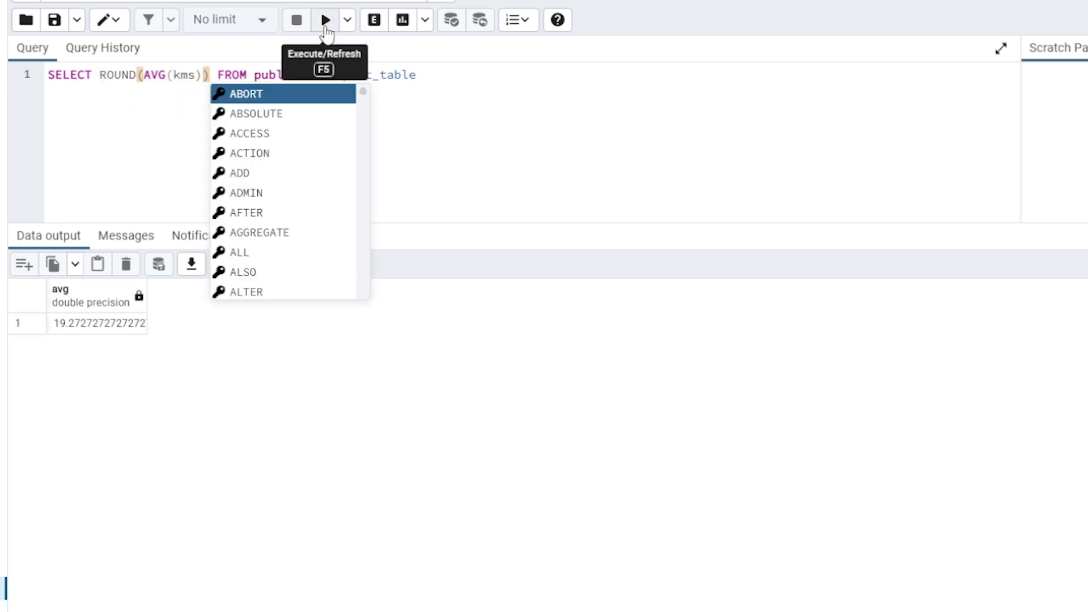
left_click(327, 25)
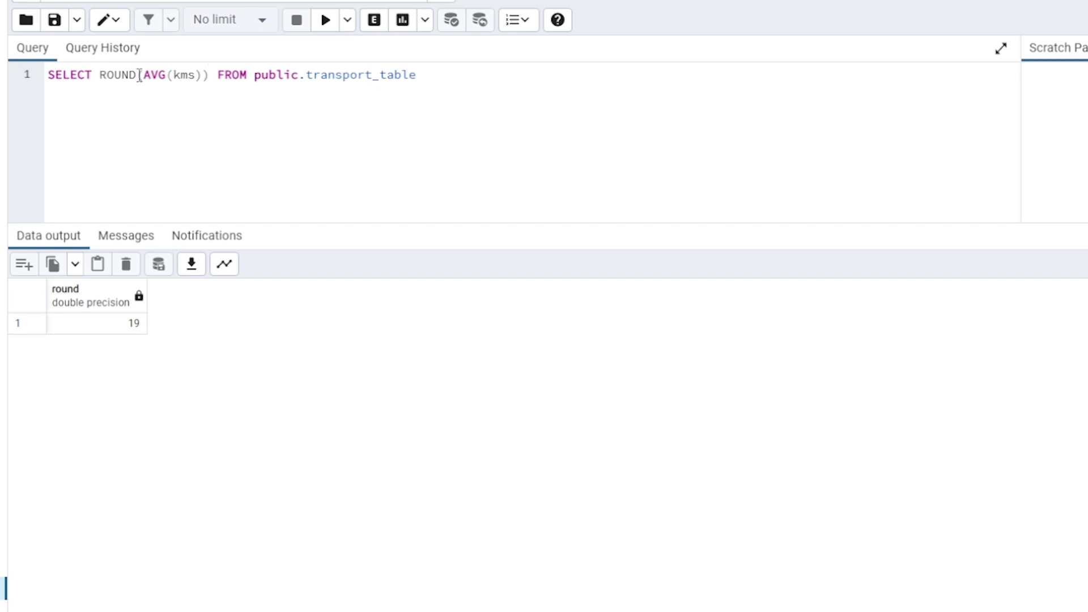
Remove the ROUND function and its parentheses from around AVG(kms) in the query
double_click(100, 78)
key("Delete")
key("Delete")
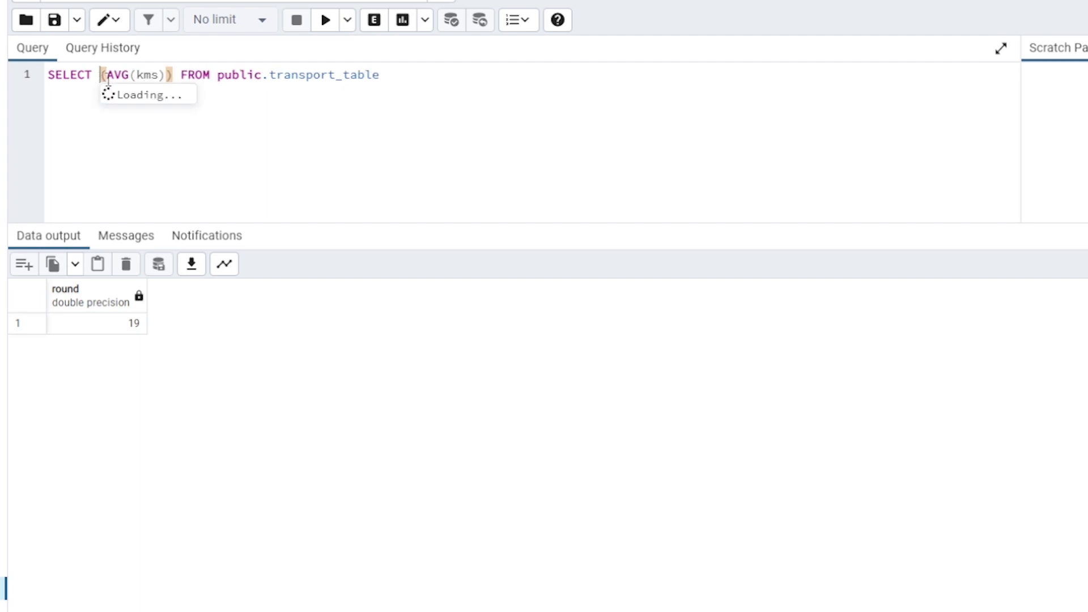
left_click(168, 74)
key("BackSpace")
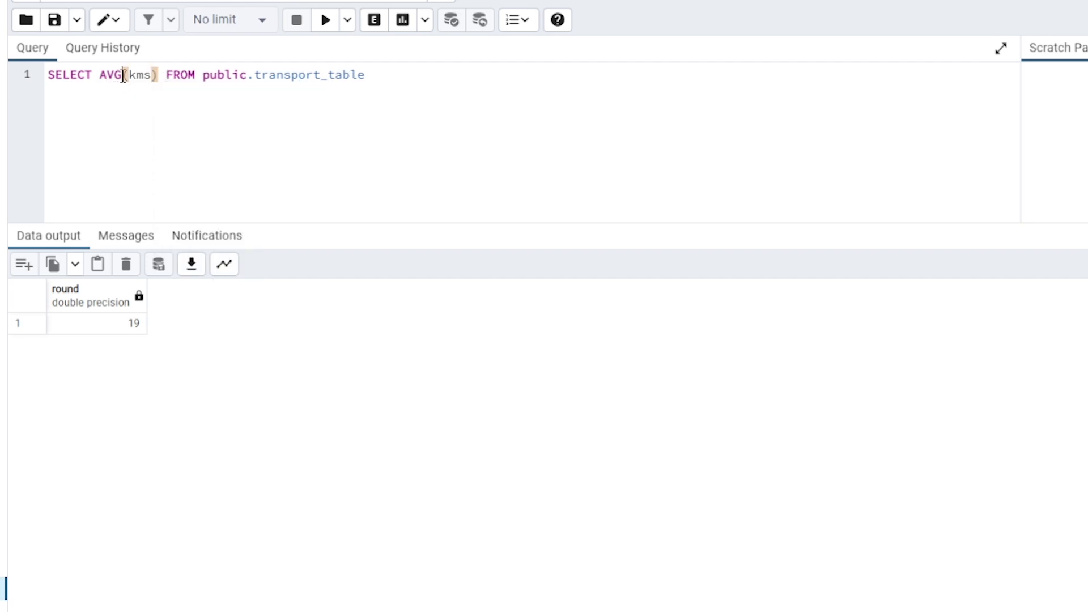
Change the aggregate function on kms from AVG to SUM and run the query
key("BackSpace")
key("BackSpace")
key("BackSpace")
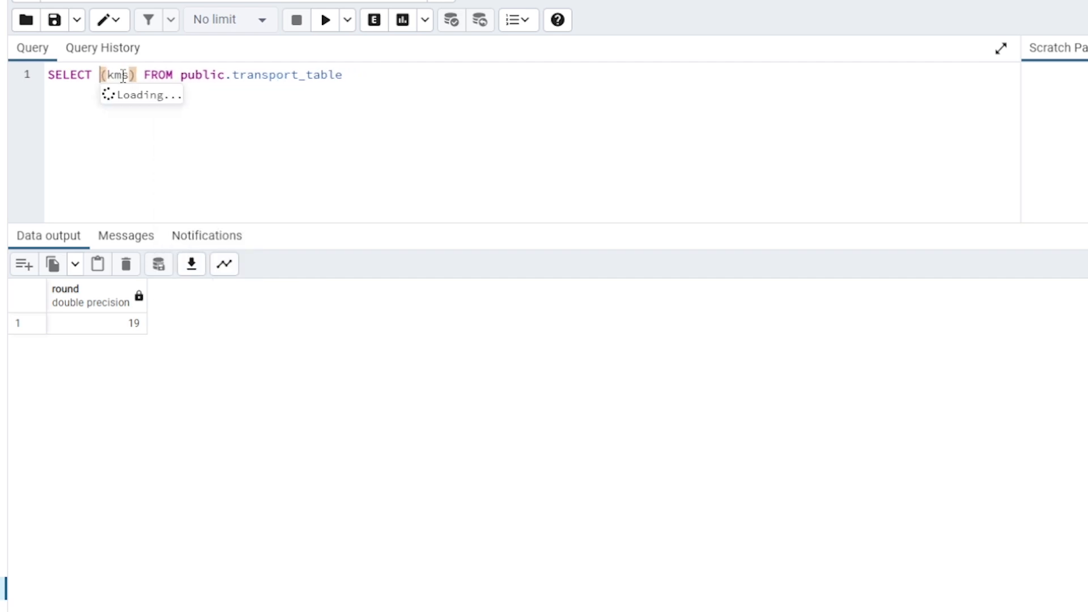
type("SUM")
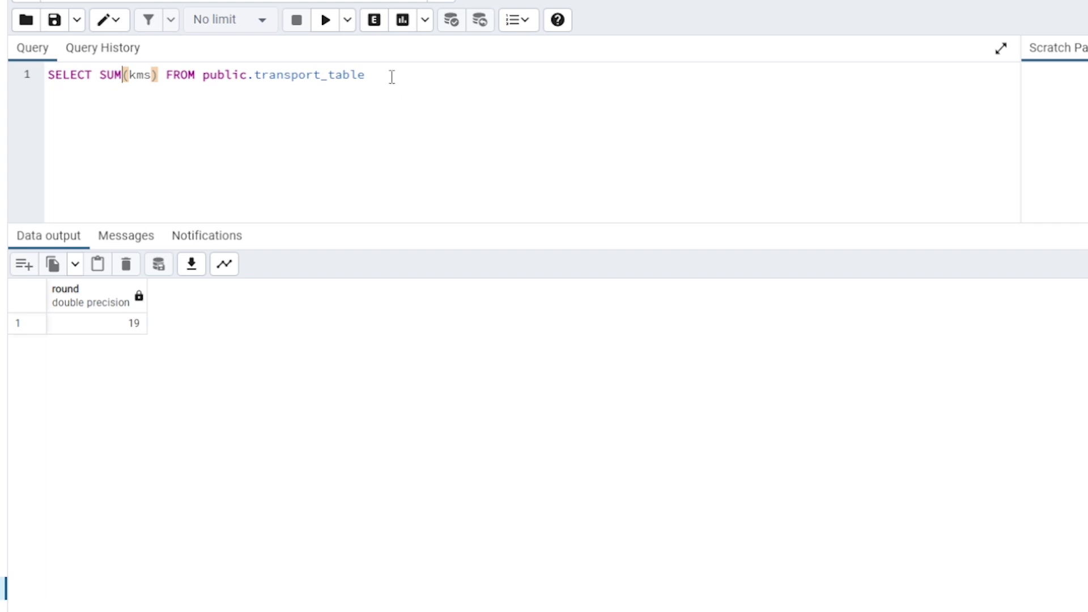
left_click(324, 21)
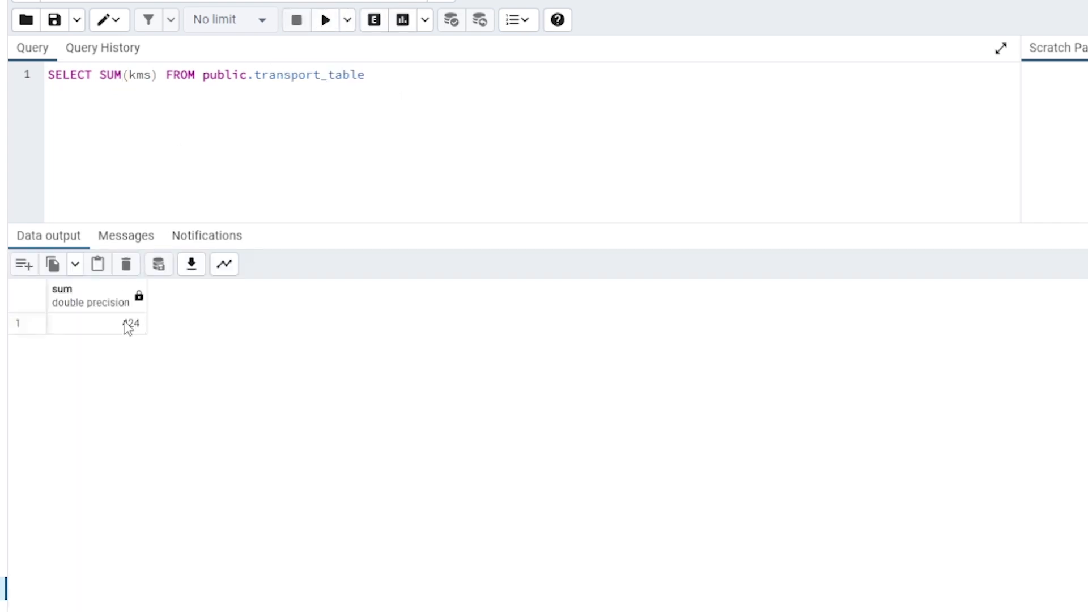